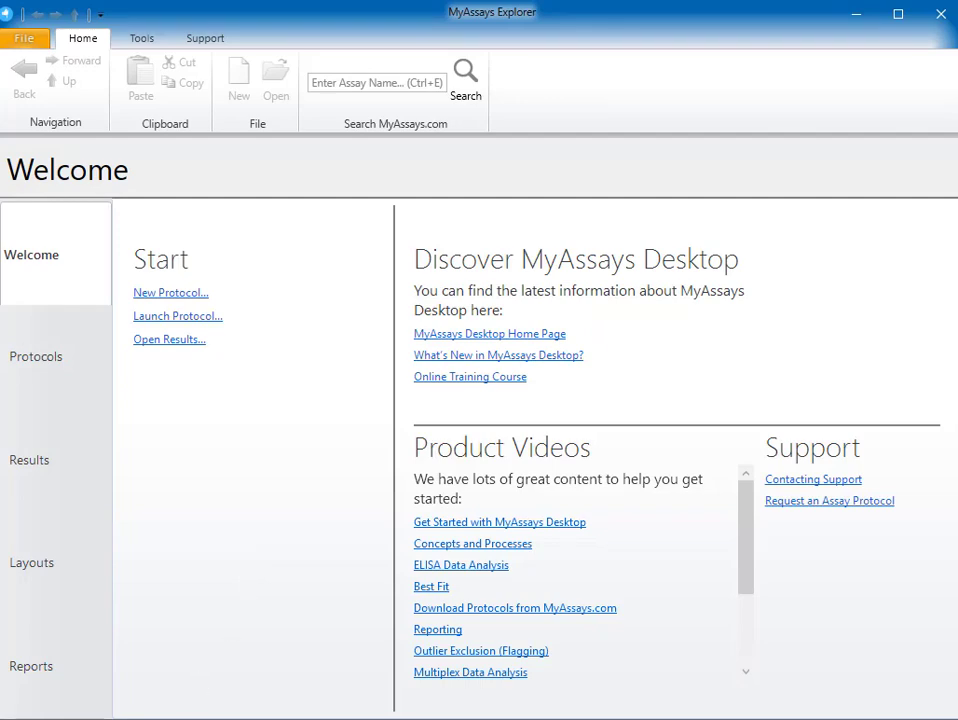
Start a new protocol with data to be entered or pasted manually.
key(alt+Tab)
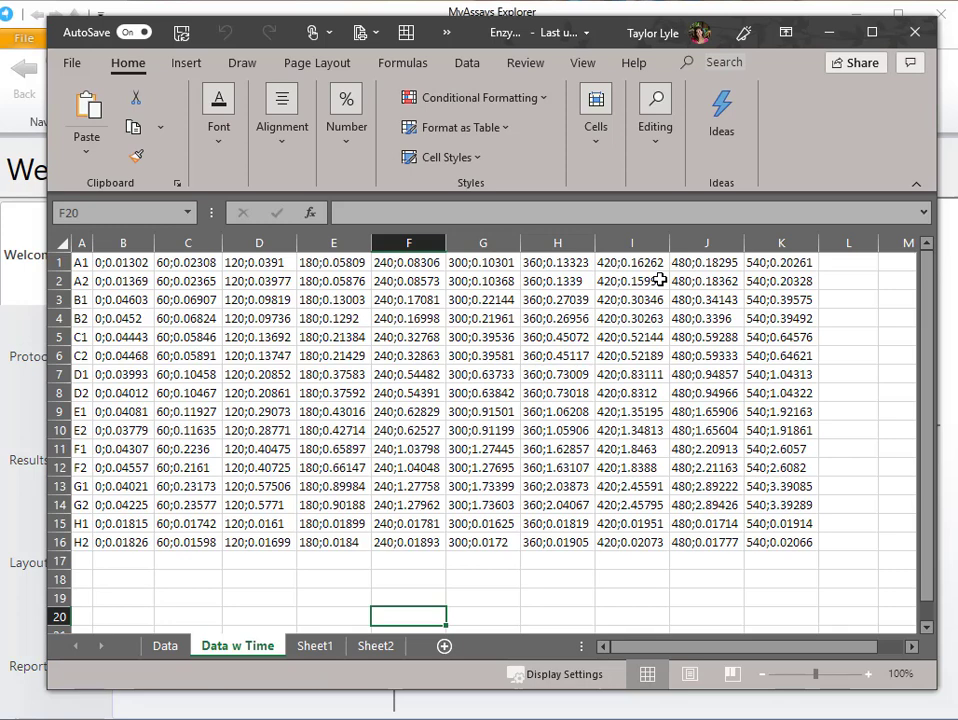
click(826, 34)
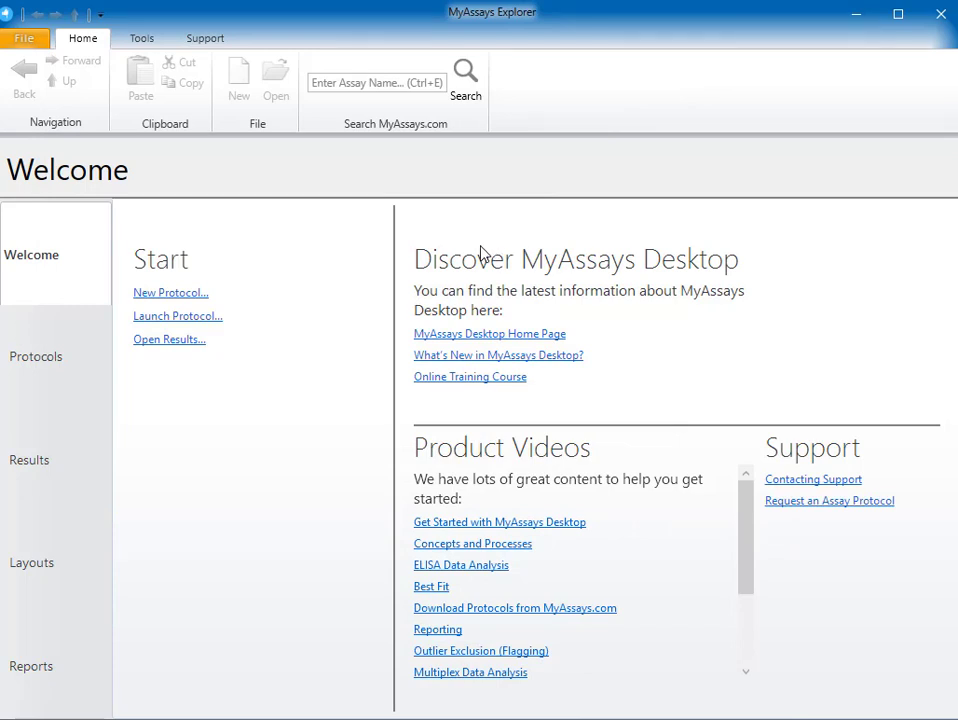
click(179, 297)
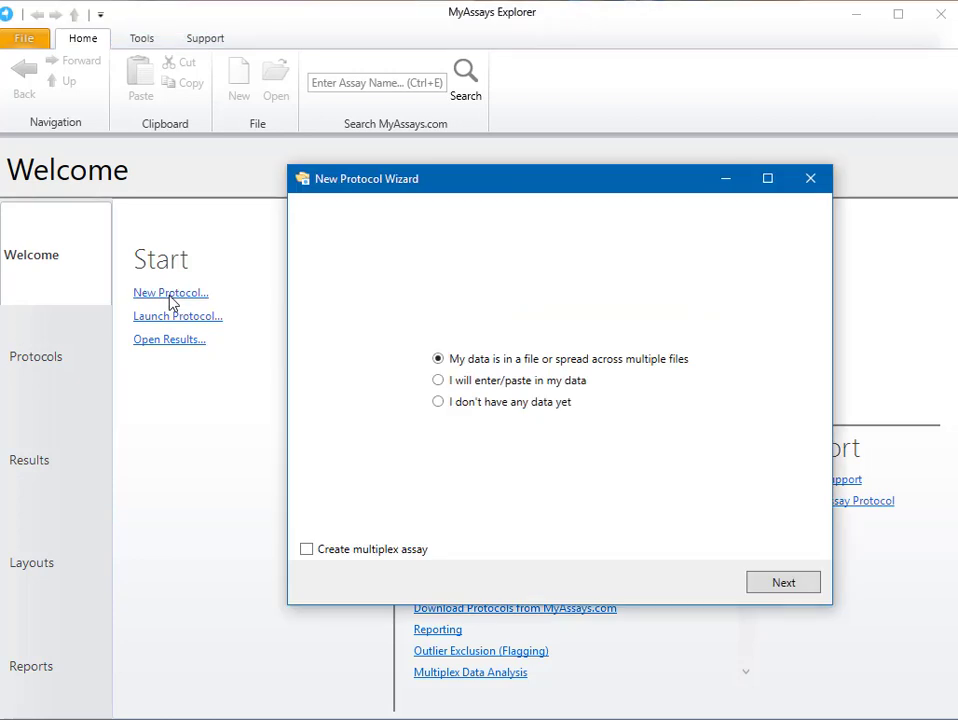
click(494, 388)
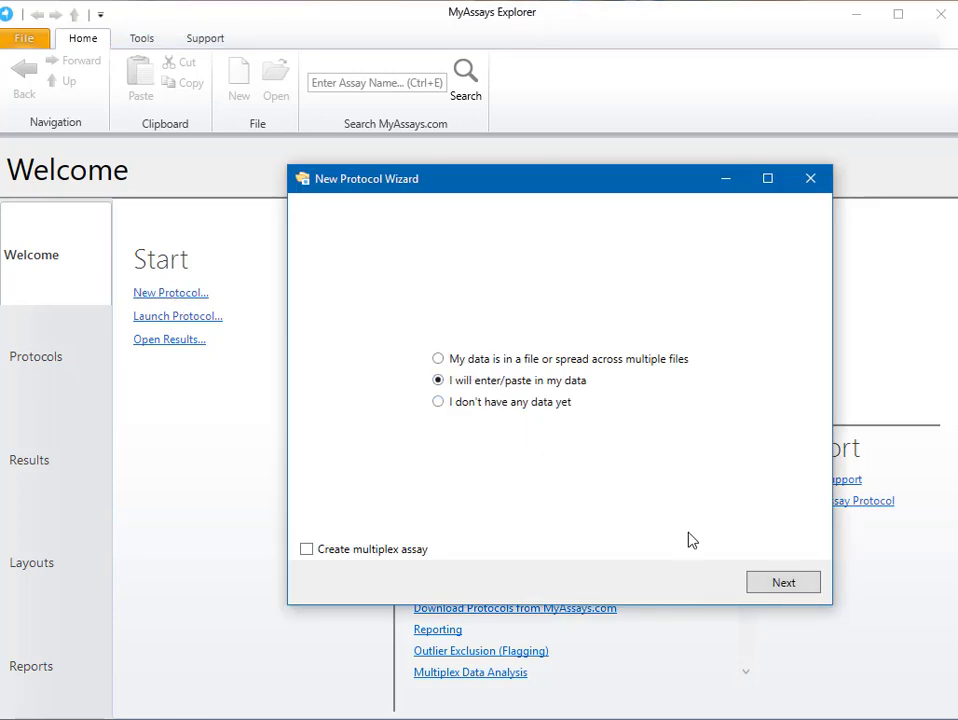
click(777, 588)
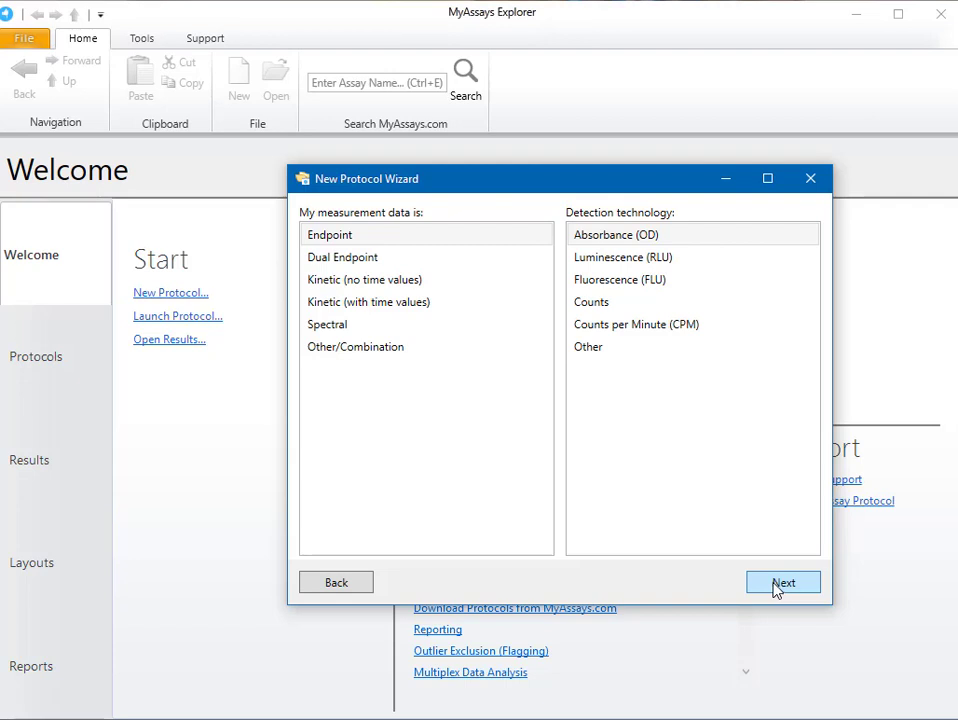
Choose Kinetic (with time values) Absorbance data on a 12x8 microplate, excluding Unknown samples.
click(434, 311)
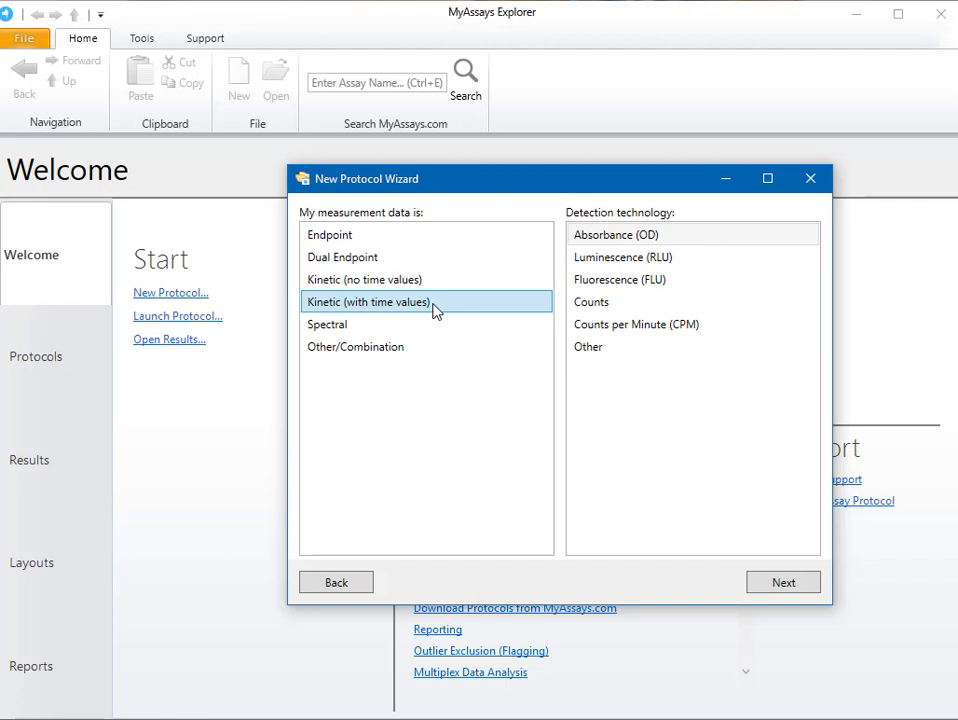
click(647, 235)
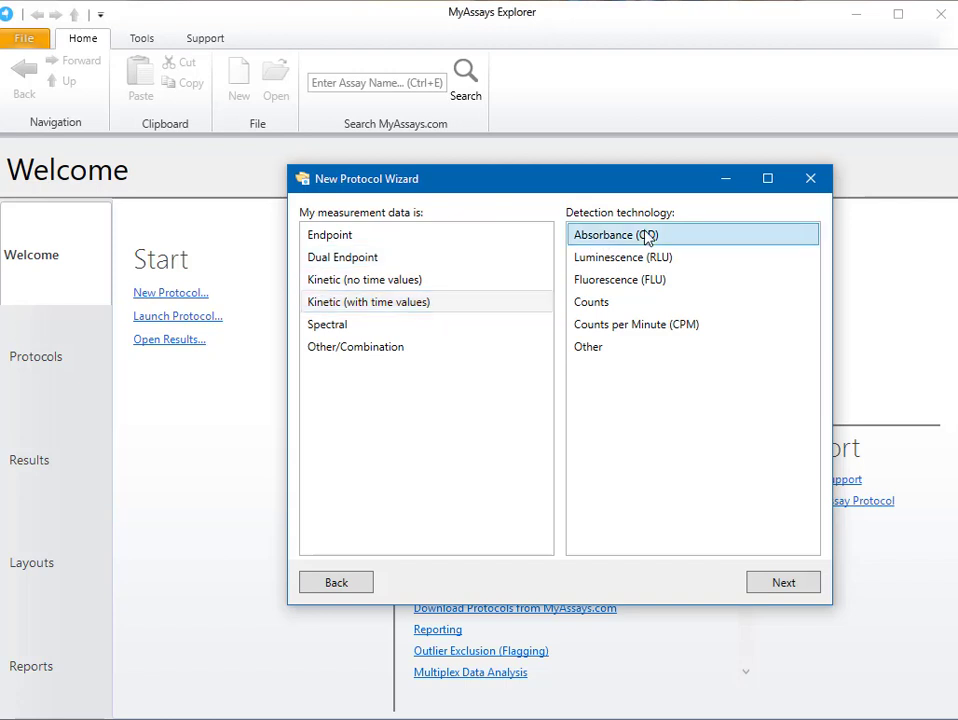
click(781, 588)
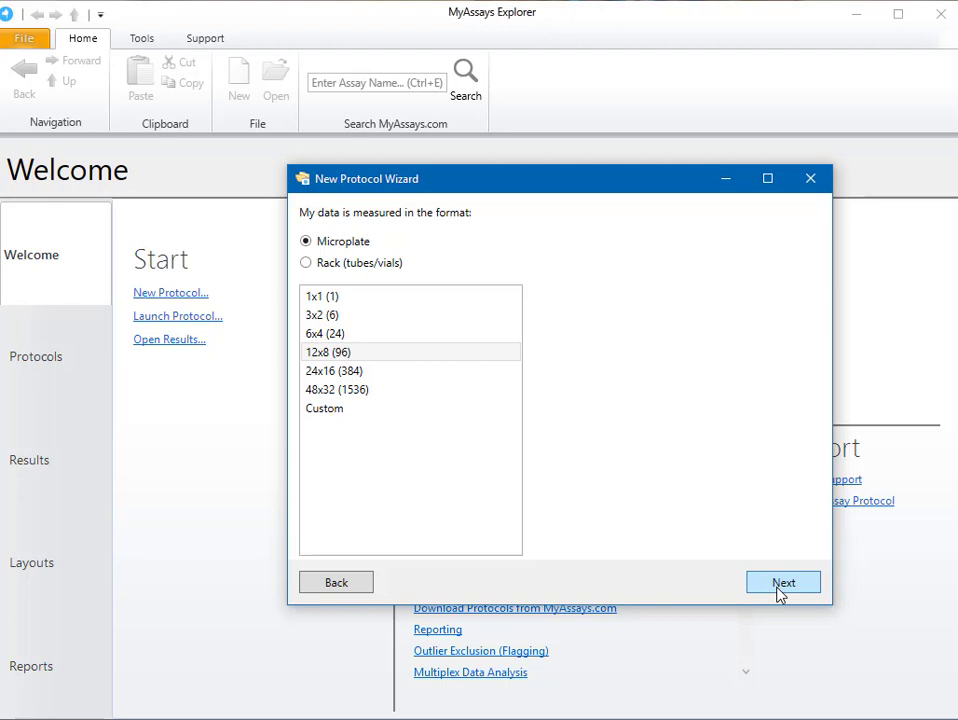
click(781, 588)
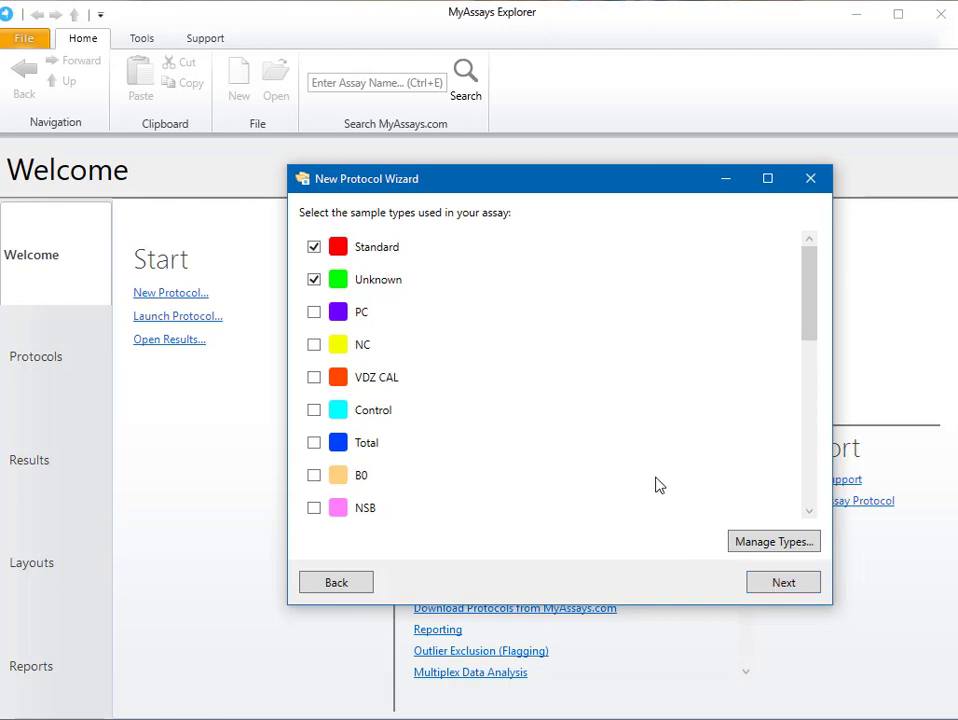
click(380, 282)
scroll(472, 360, down, 5)
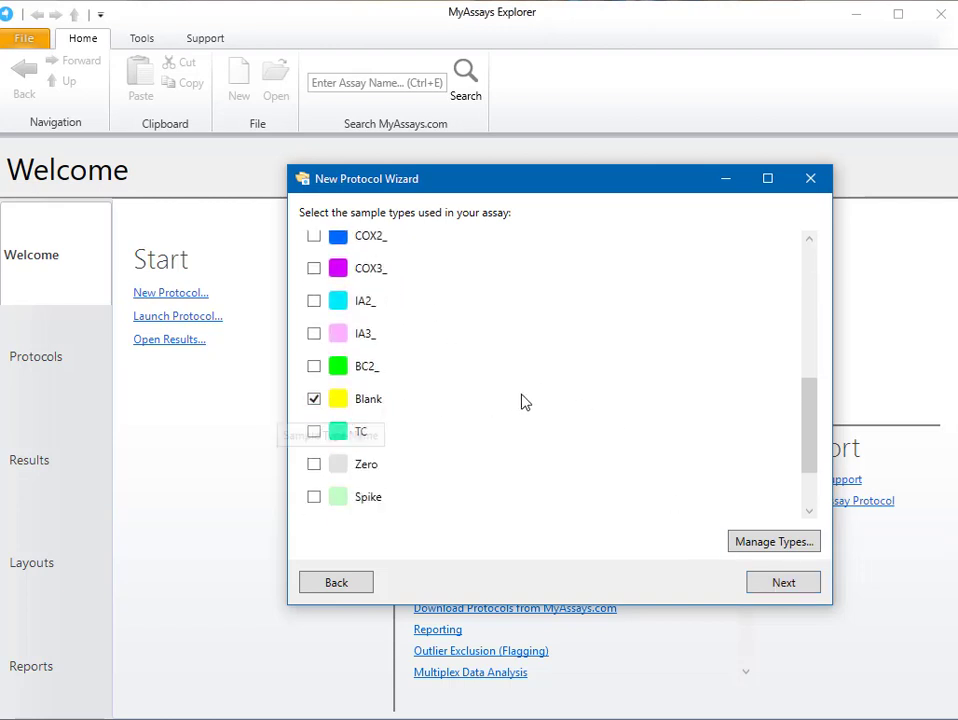
scroll(534, 400, up, 5)
Pick the layout with seven duplicate standards in A1–G2 and blanks in H1–H2.
click(785, 586)
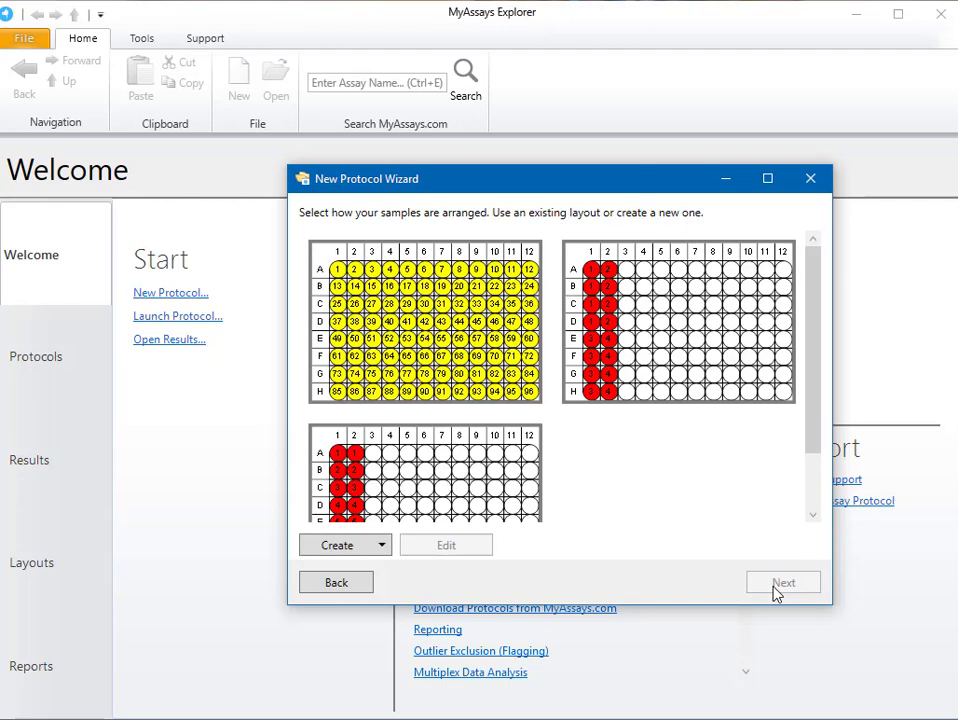
scroll(706, 516, down, 3)
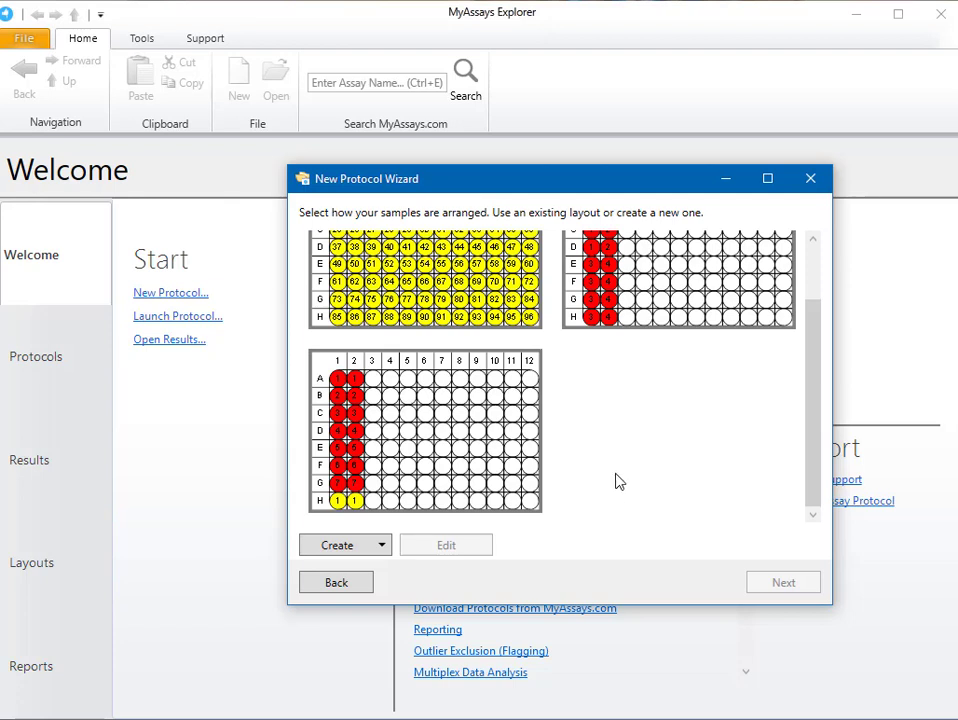
click(493, 452)
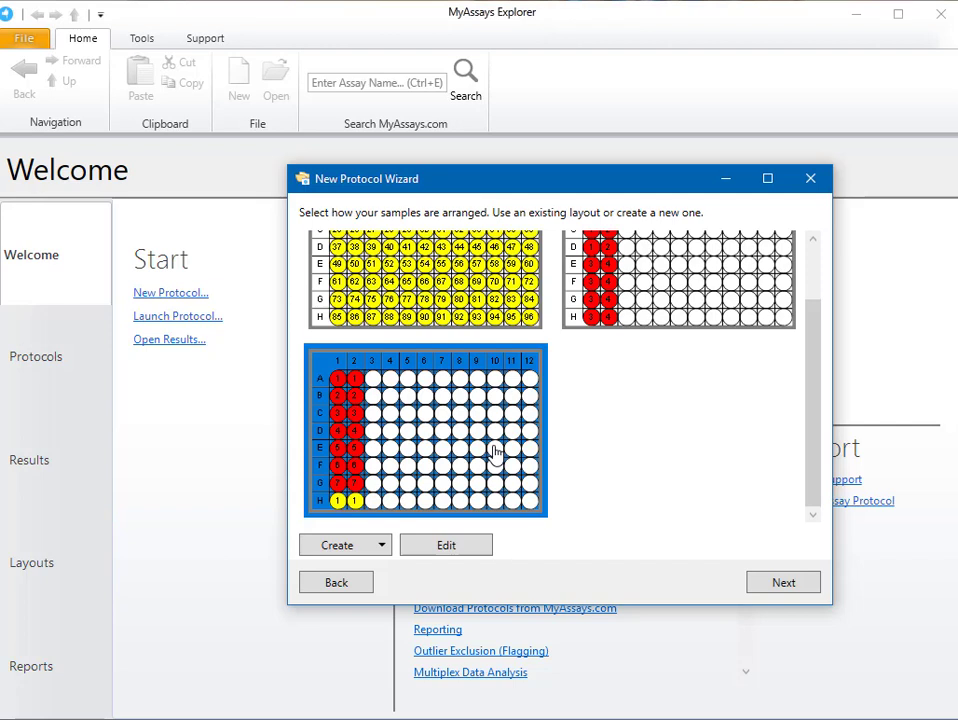
Copy the Excel time-course range A1:K16 and paste it over the wizard's example data.
click(813, 592)
key(alt+Tab)
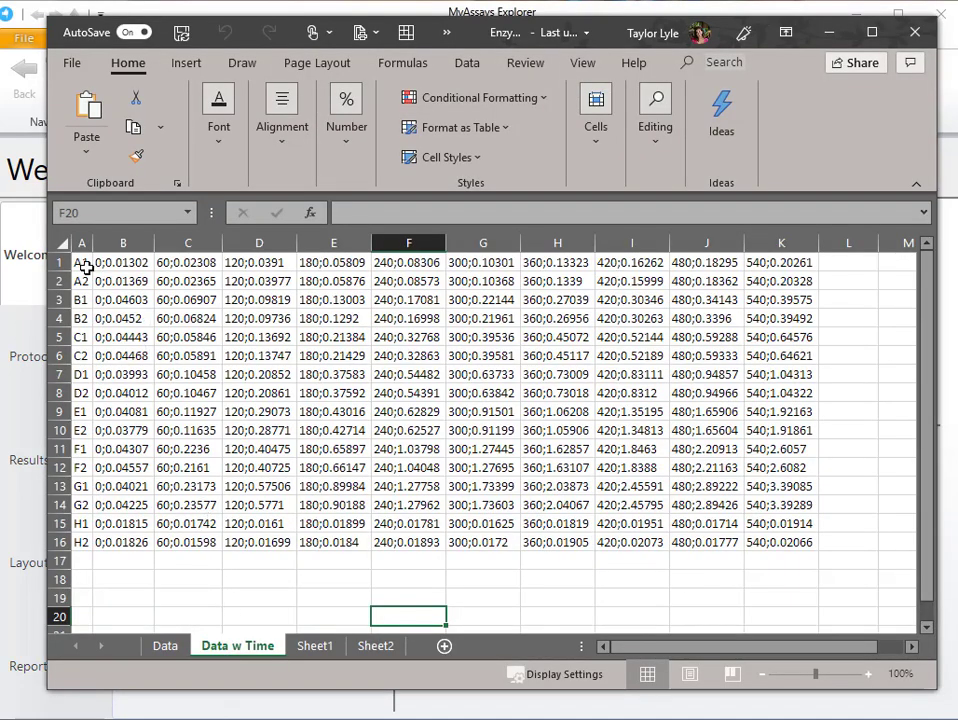
drag(86, 266, 797, 542)
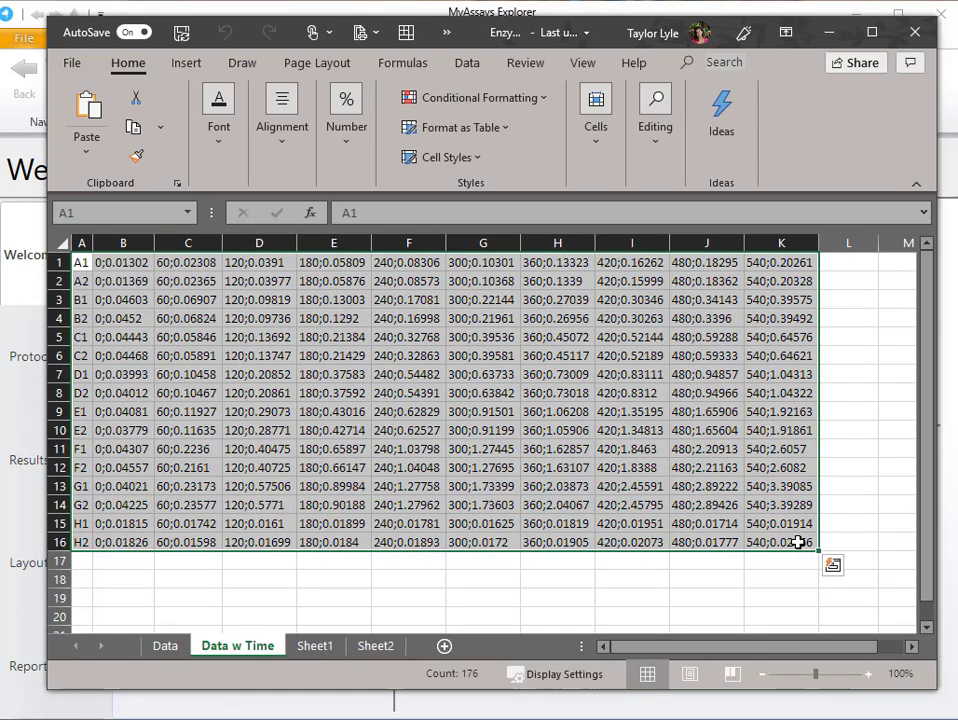
key(ctrl+c)
key(alt+Tab)
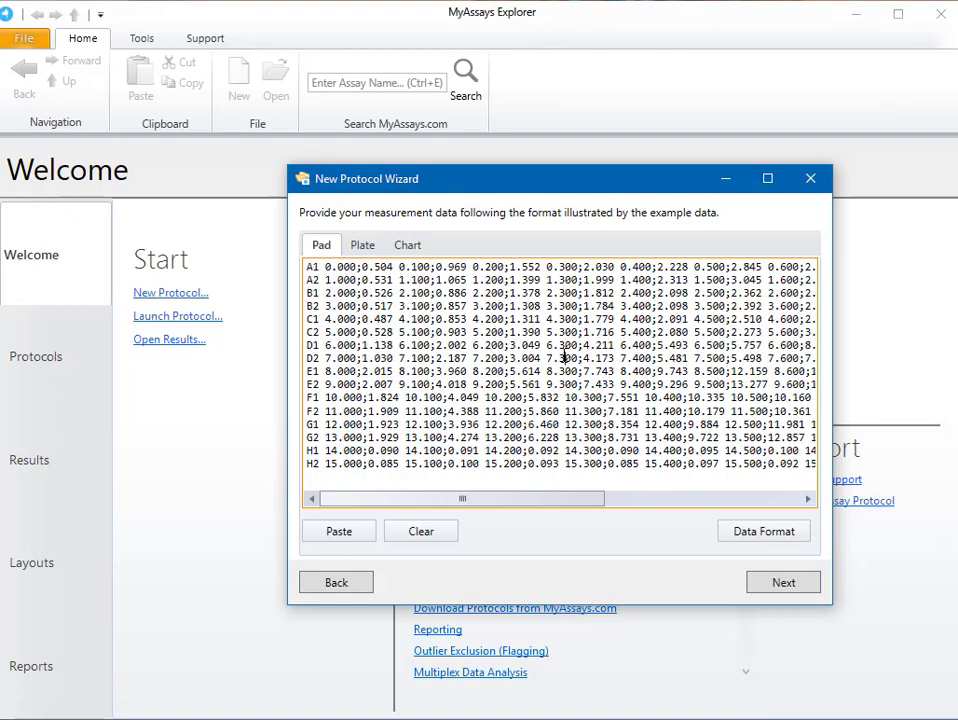
key(ctrl+a)
key(ctrl+v)
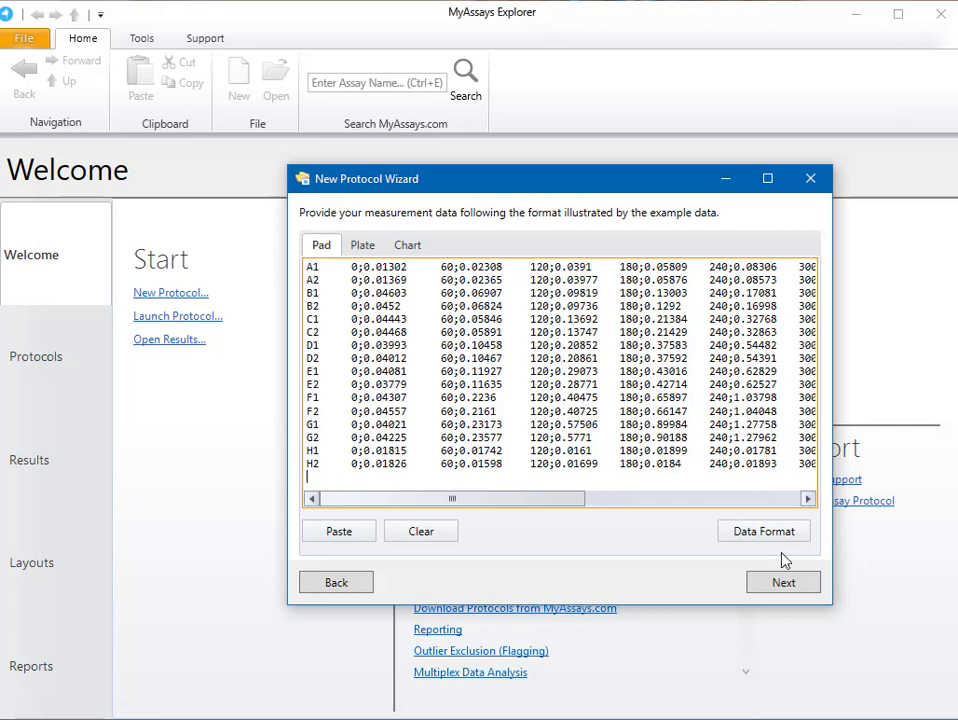
Name the protocol 'Enzyme Kinetics' and finish creating it.
click(795, 585)
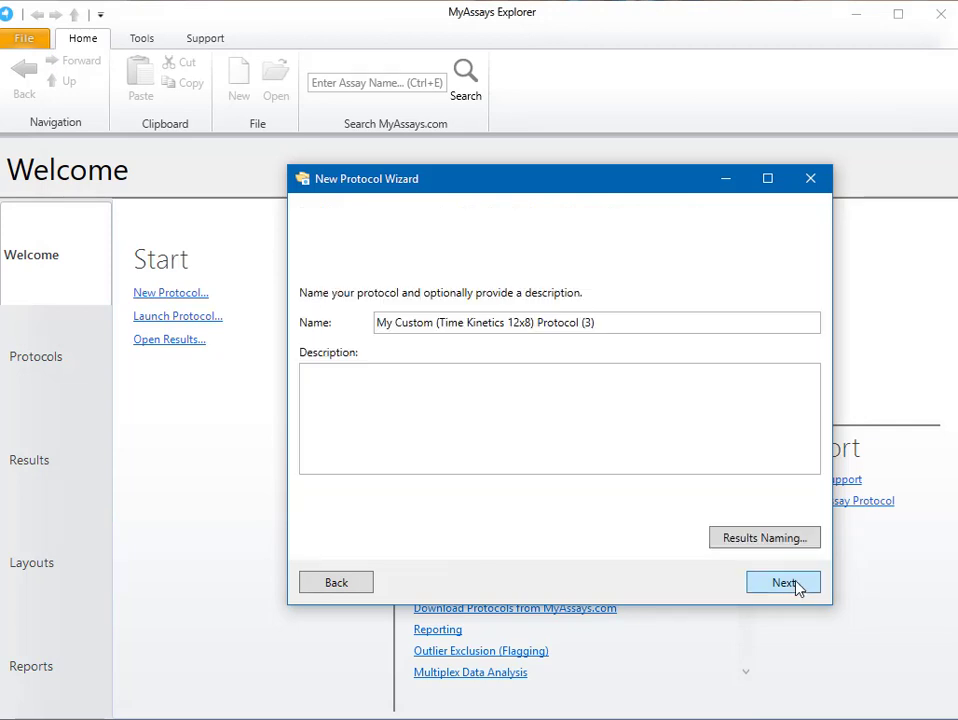
drag(609, 322, 363, 321)
text(Enzyme Kinetics)
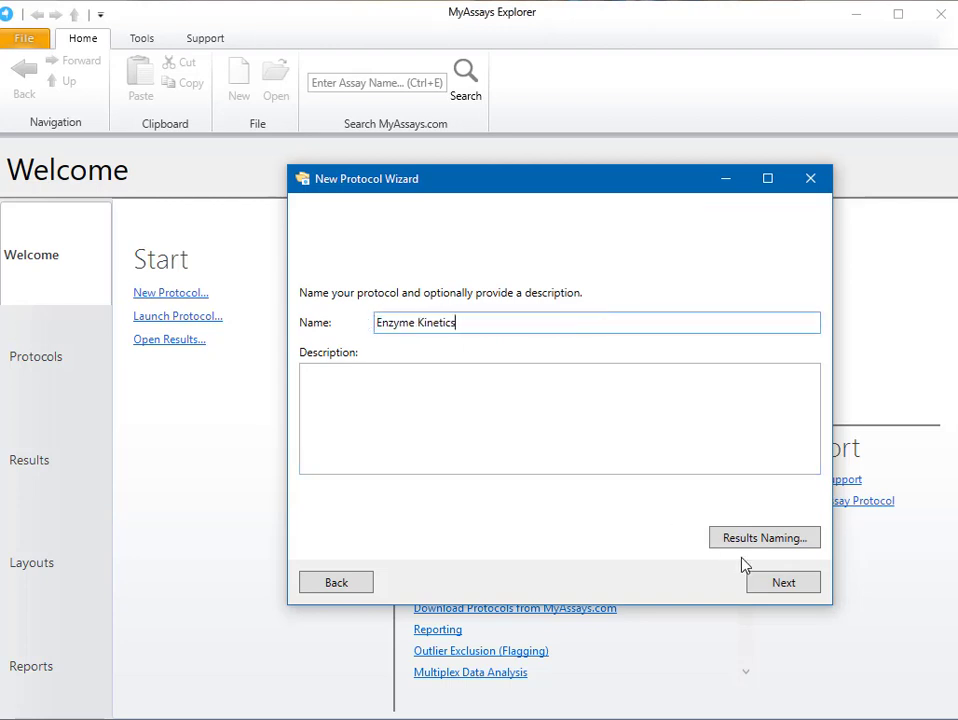
click(774, 586)
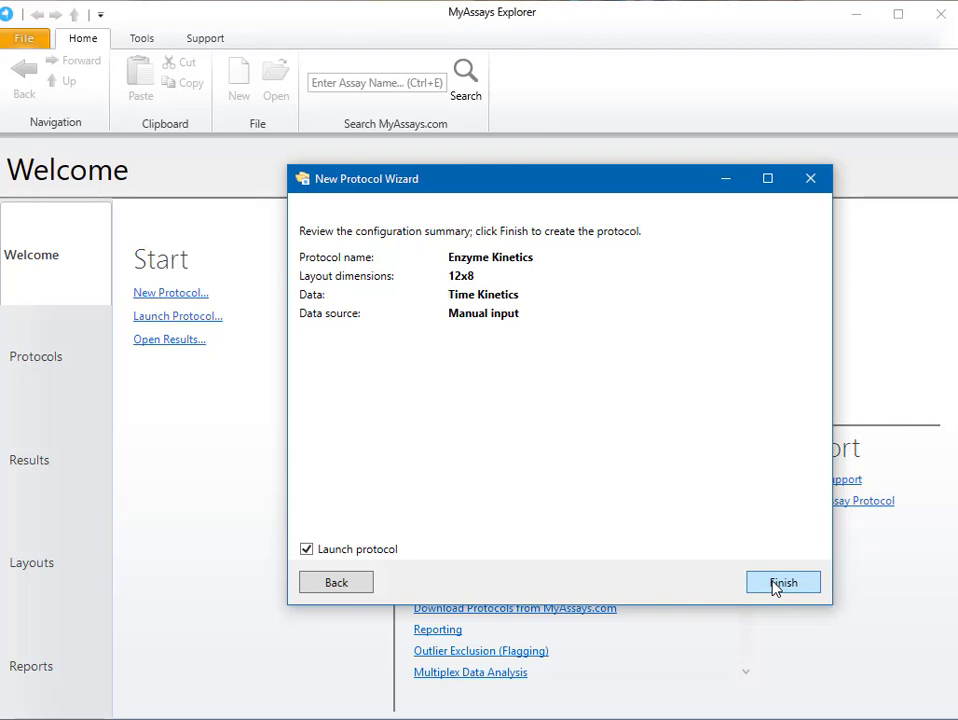
click(776, 585)
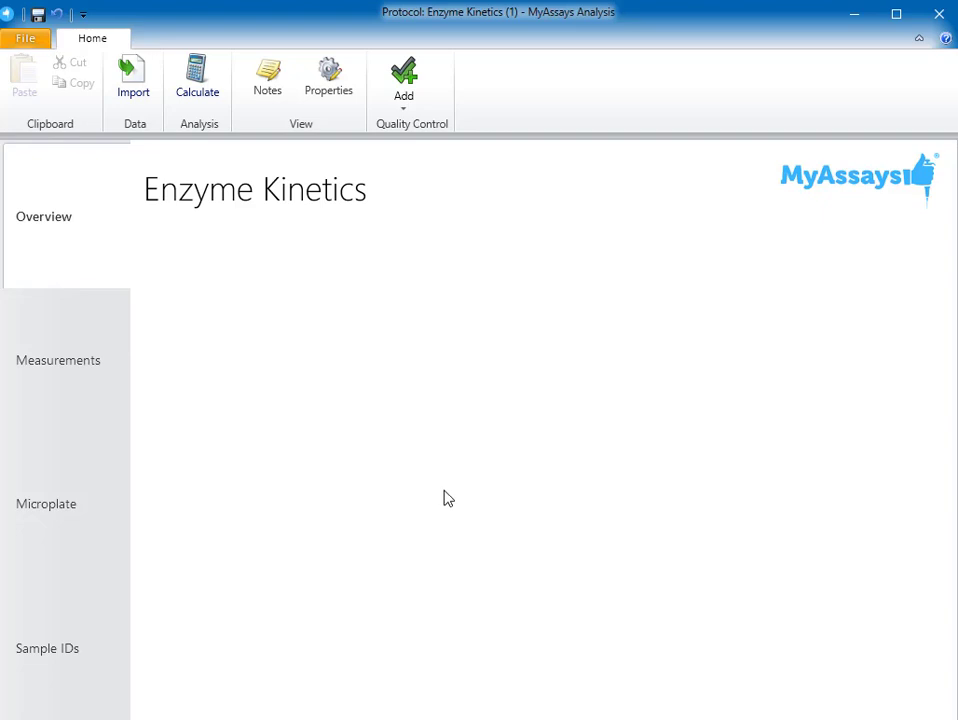
Open Properties from the Home ribbon to show the empty Transforms page.
click(330, 95)
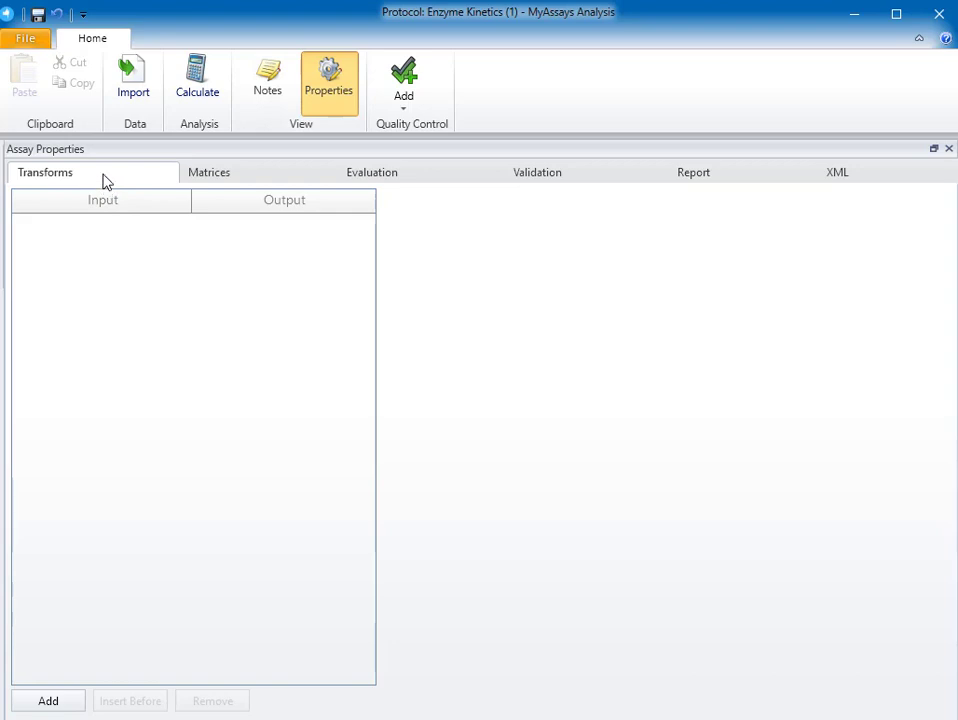
Review the XY Blank Correction examples, then create it from Raw to Blank Corrected.
click(64, 701)
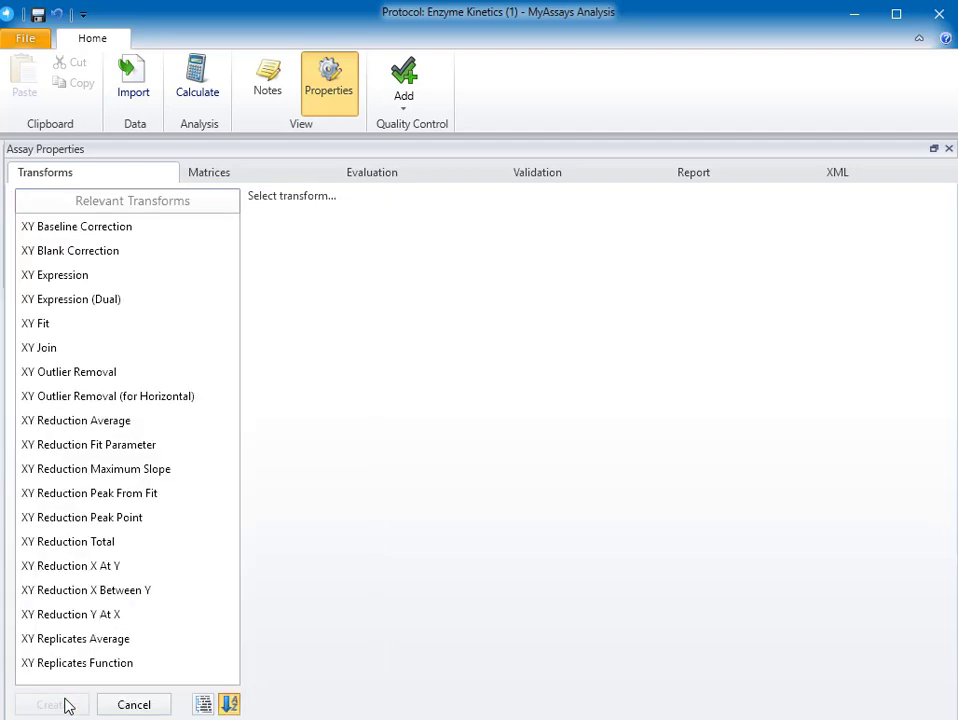
click(110, 256)
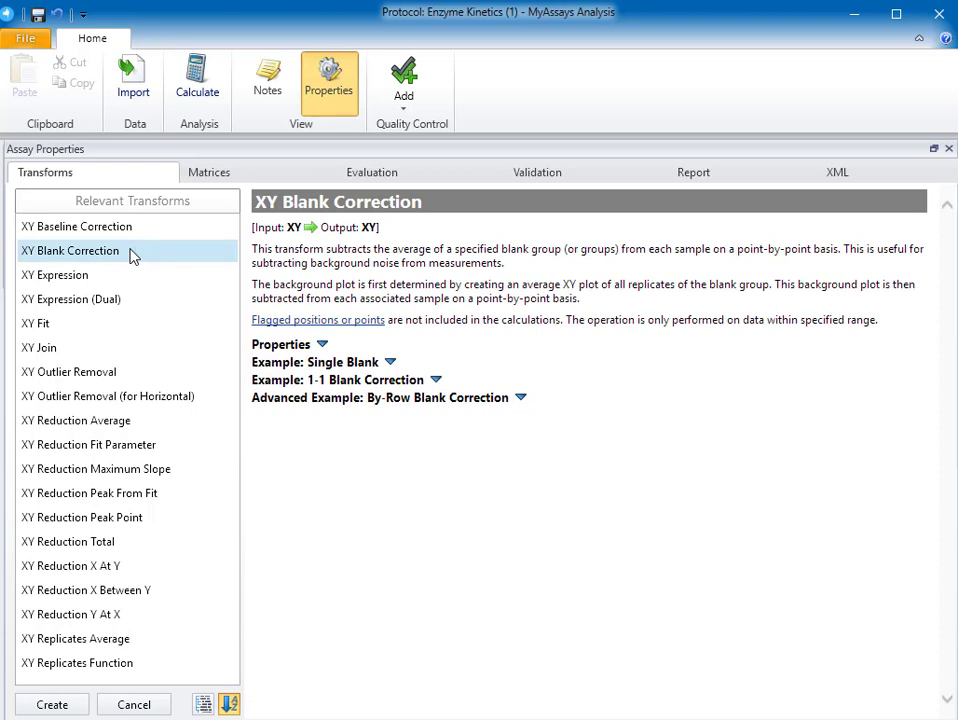
click(333, 364)
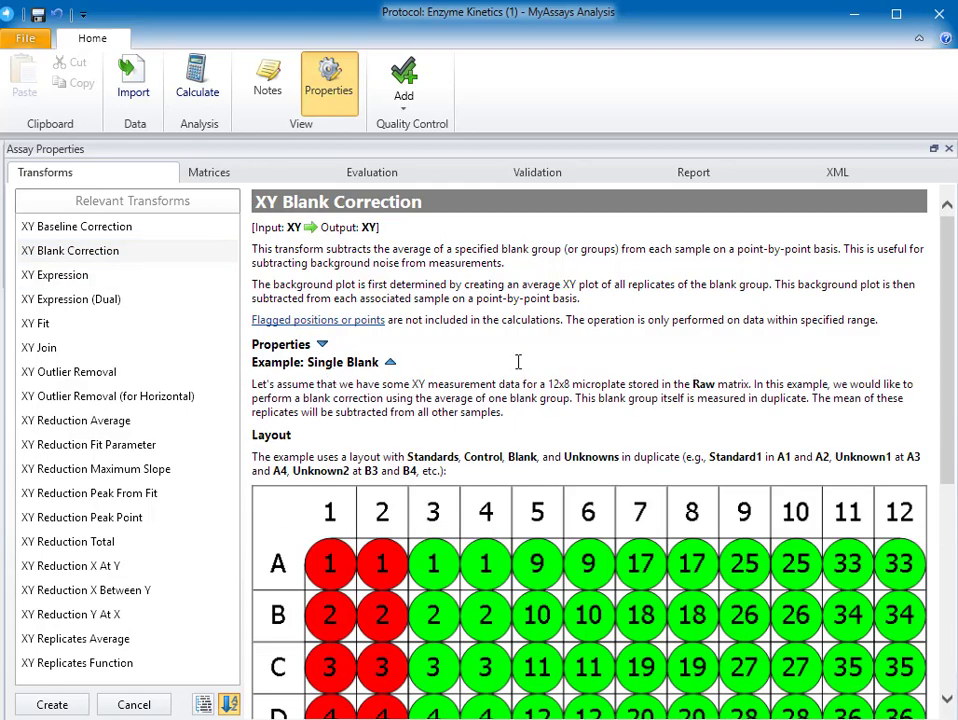
scroll(445, 543, down, 5)
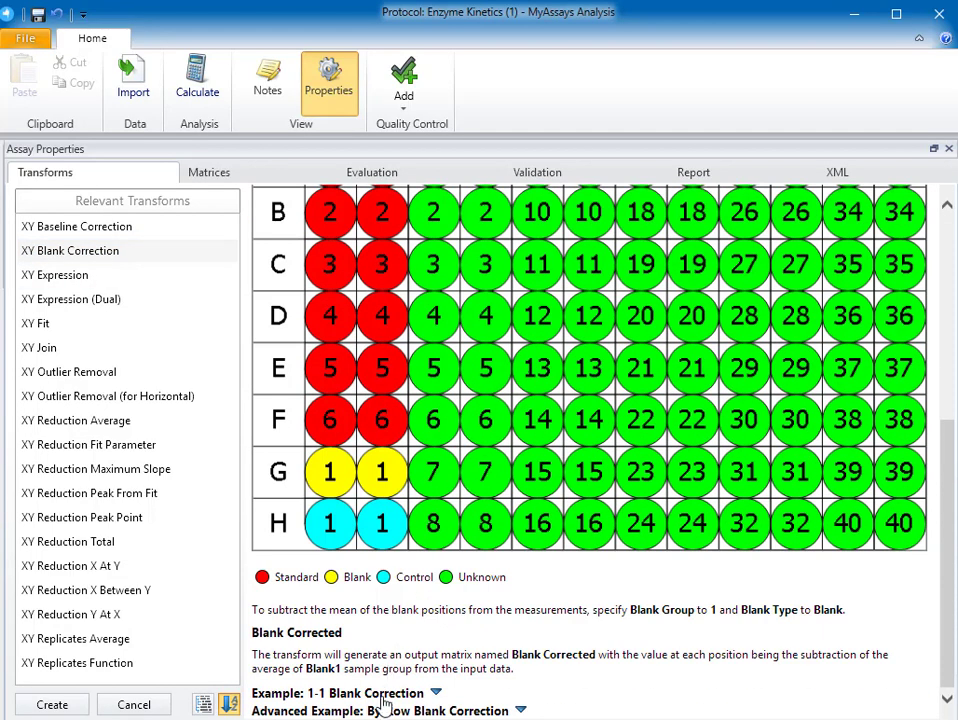
click(438, 694)
scroll(487, 577, down, 5)
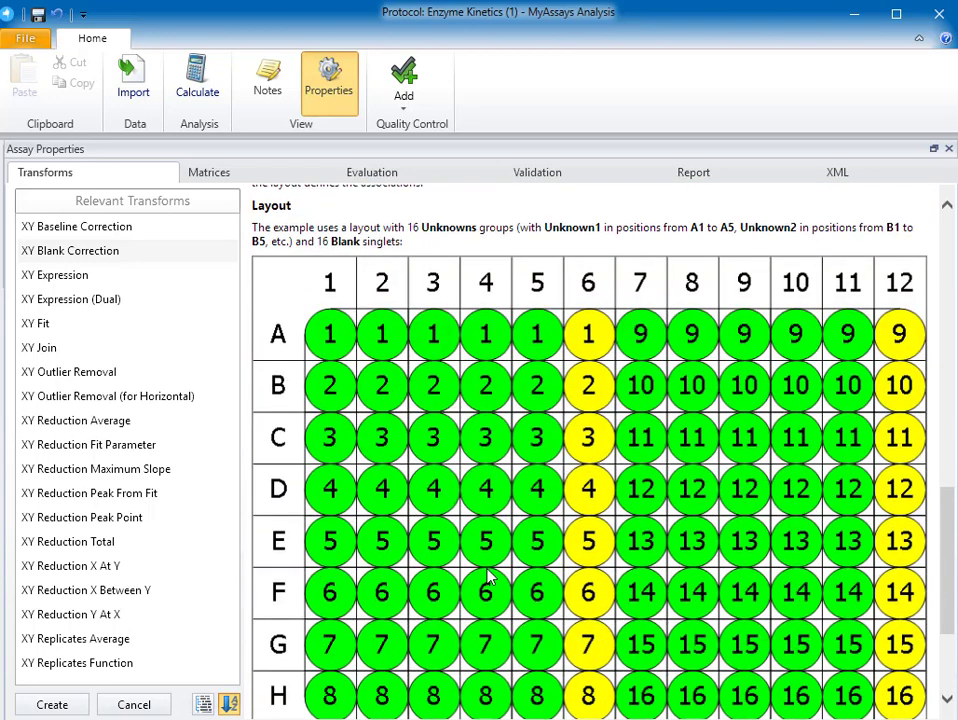
scroll(488, 575, down, 4)
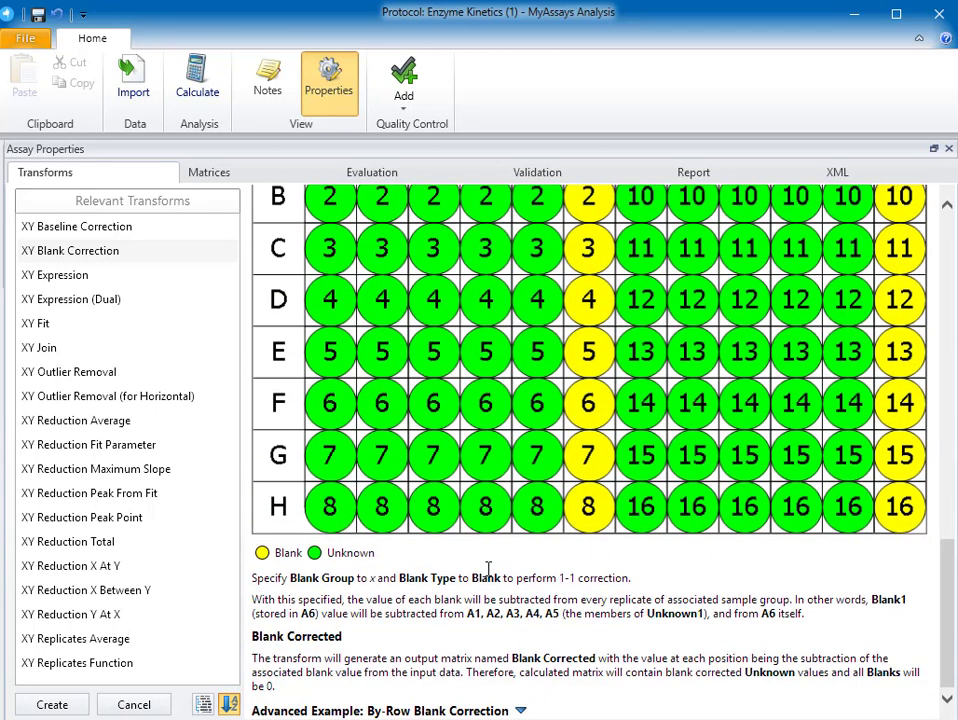
click(430, 710)
scroll(458, 650, down, 3)
scroll(458, 650, down, 6)
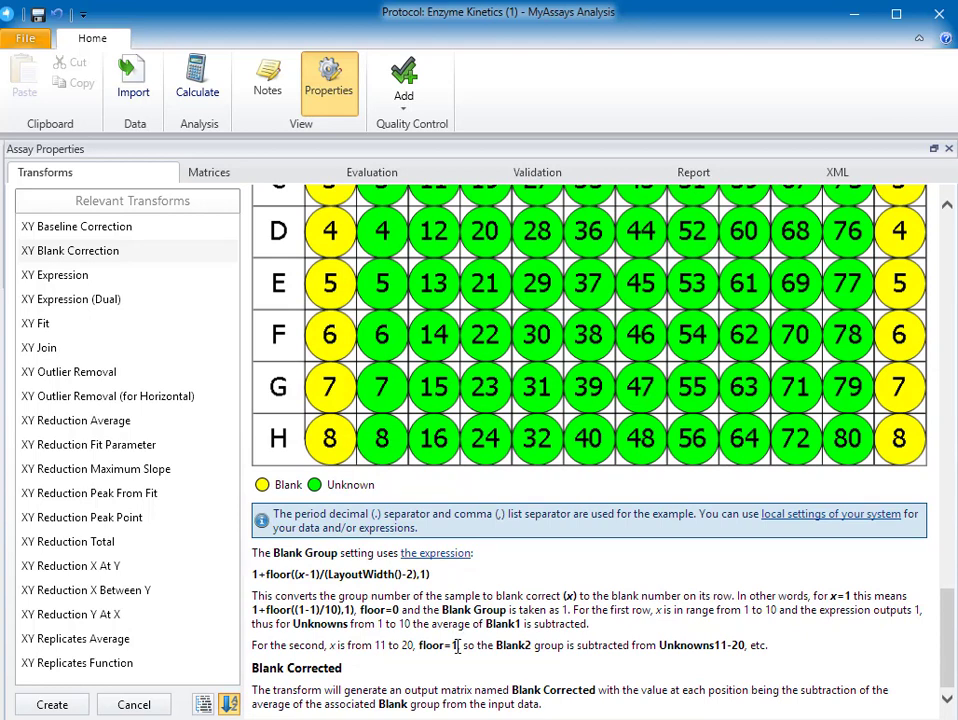
click(53, 706)
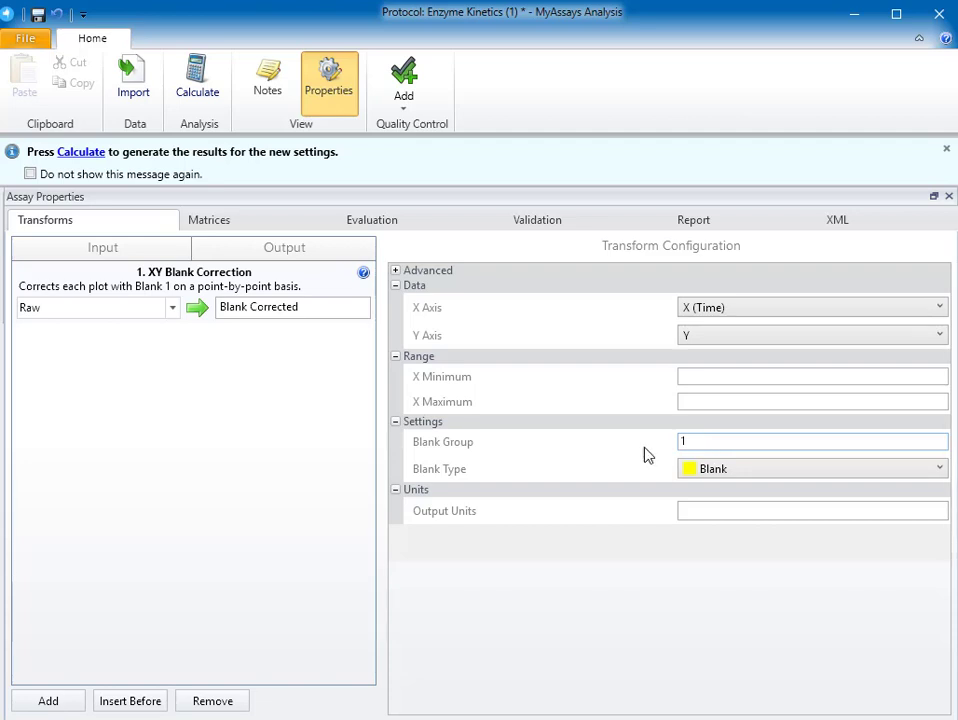
Add an XY Reduction Fit Parameter step outputting parameter m, renamed from Calc2 to Slope.
click(48, 702)
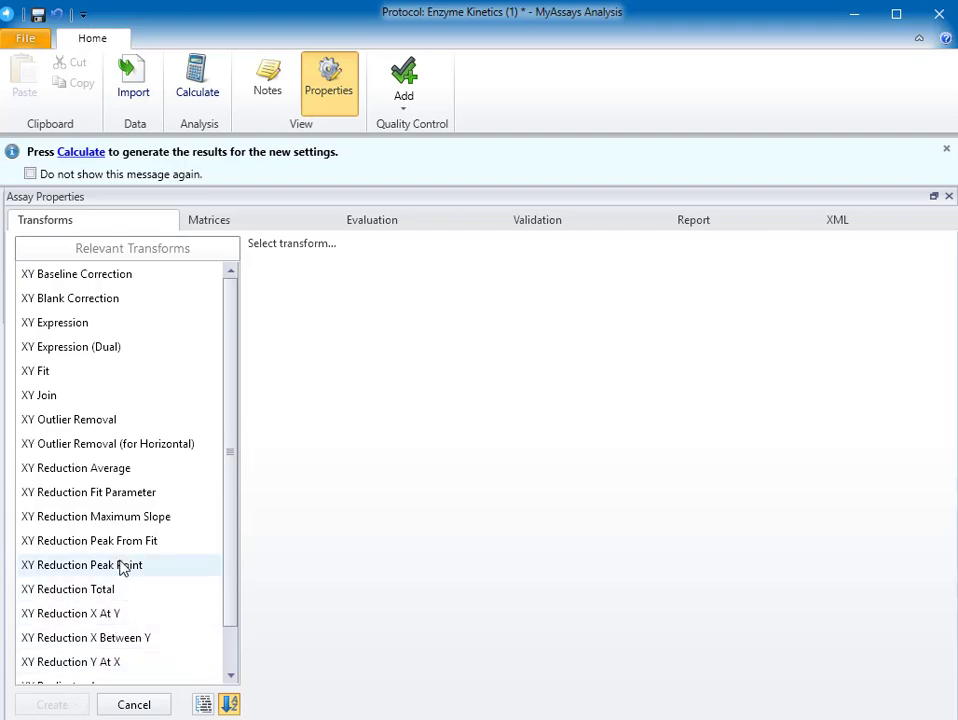
click(130, 495)
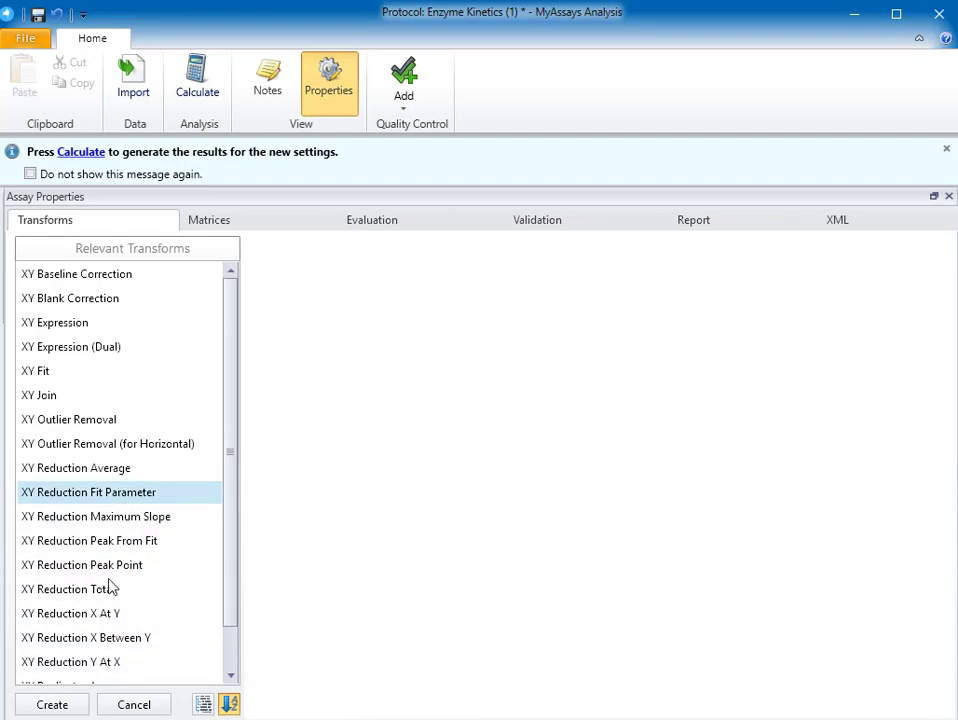
click(78, 710)
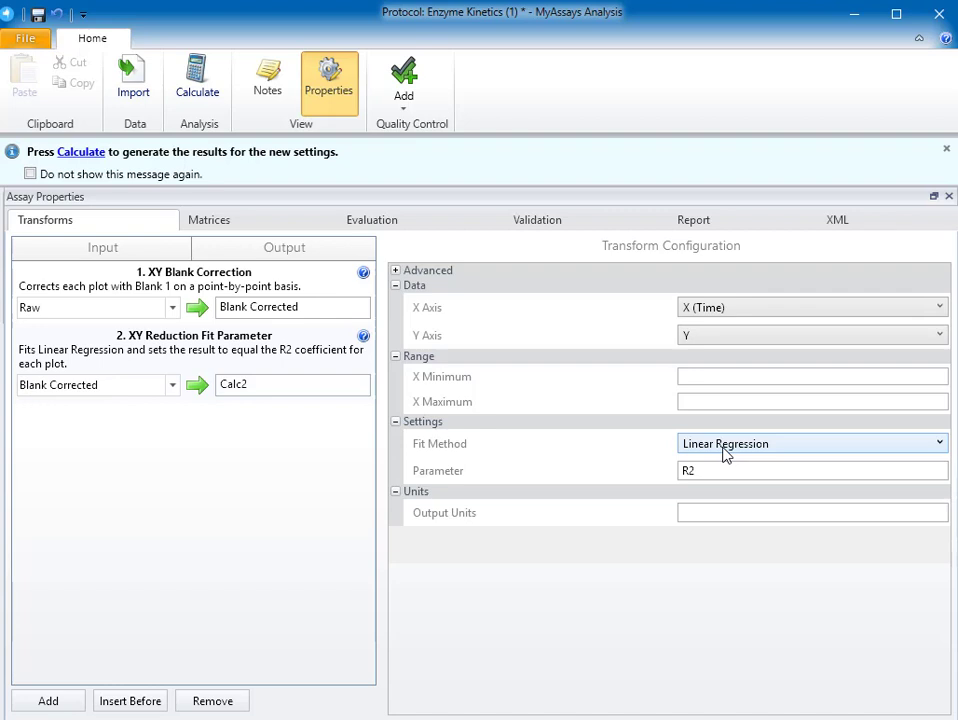
click(660, 472)
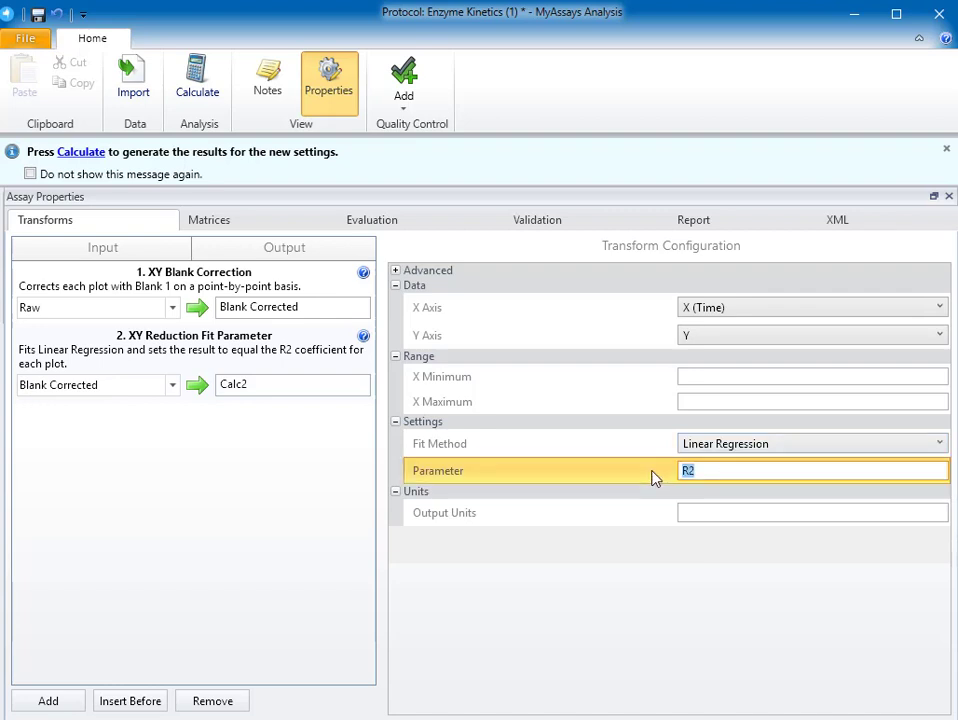
text(m)
click(250, 383)
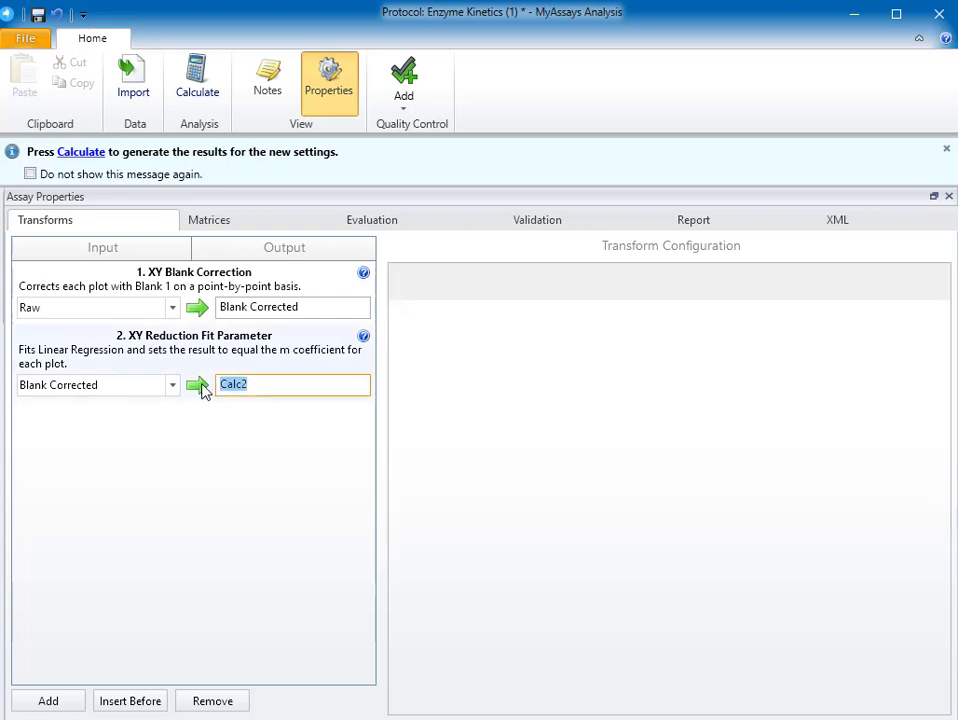
text(Slope)
click(261, 432)
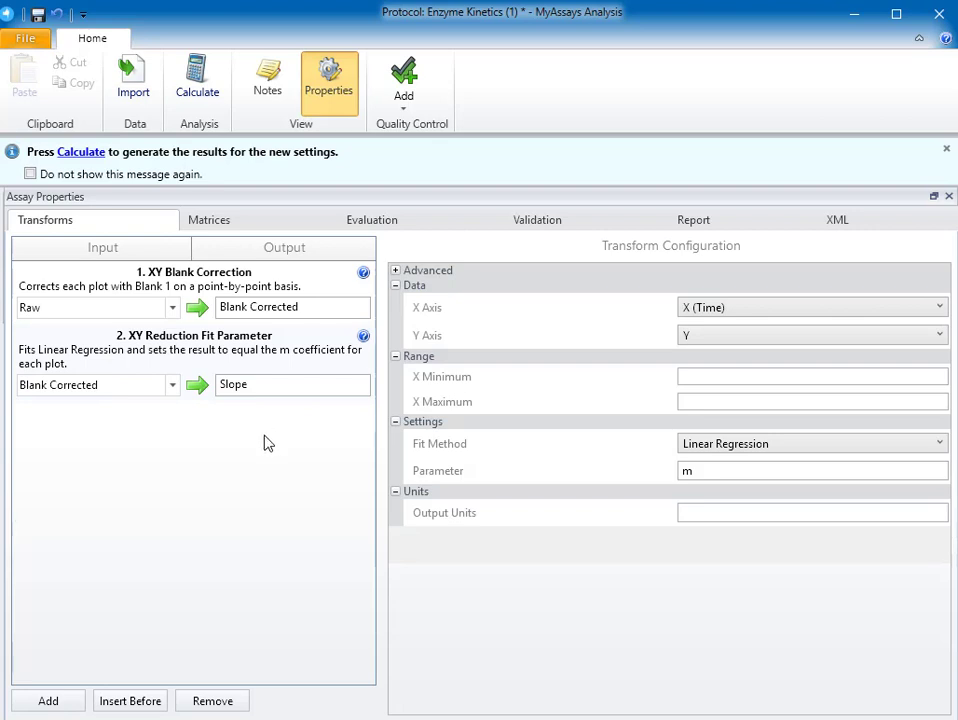
Add an XY Reduction Total transform on the Blank Corrected data.
click(75, 703)
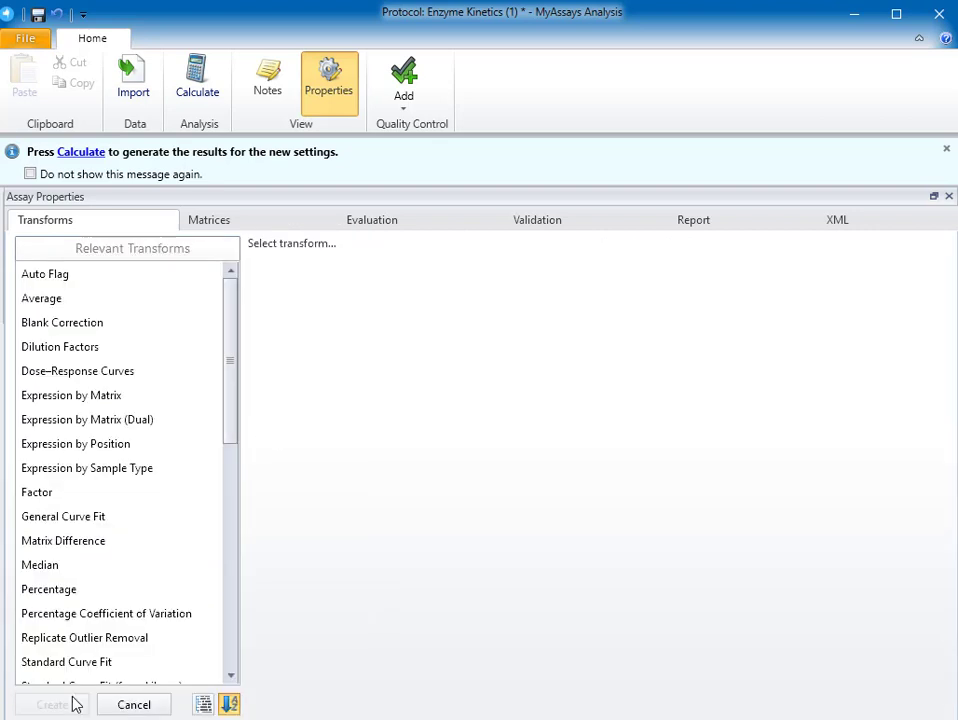
scroll(130, 592, down, 6)
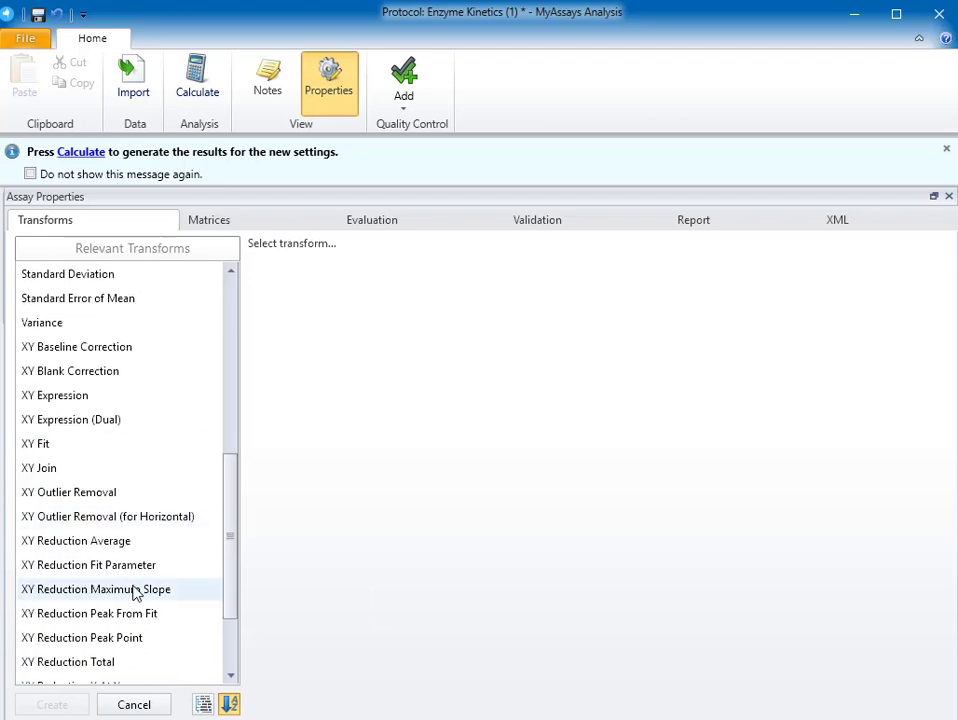
scroll(137, 594, down, 1)
click(137, 592)
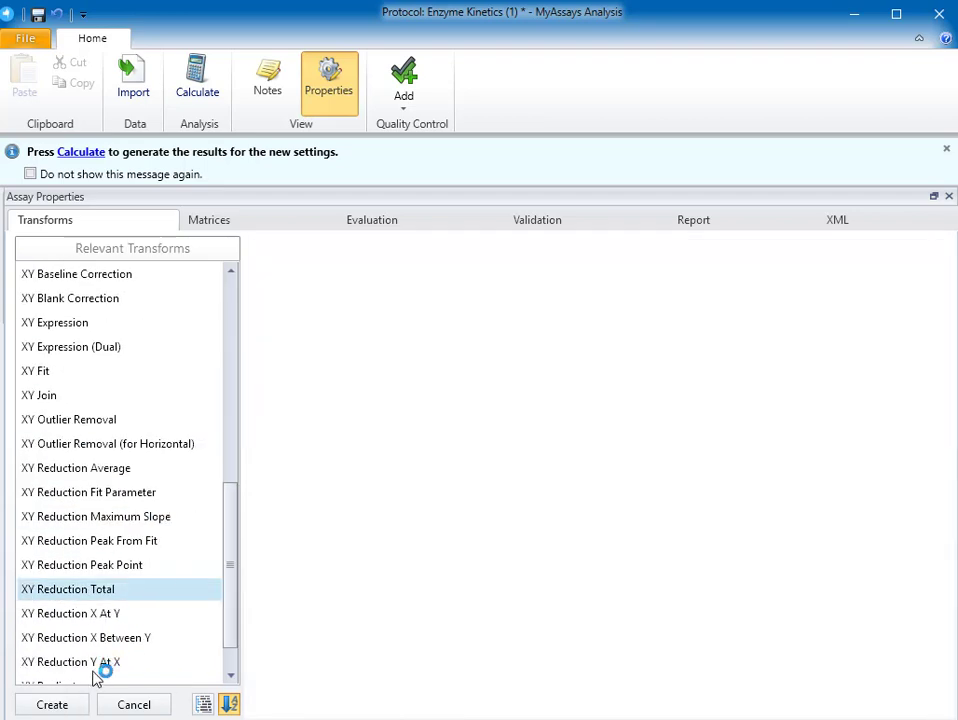
click(52, 705)
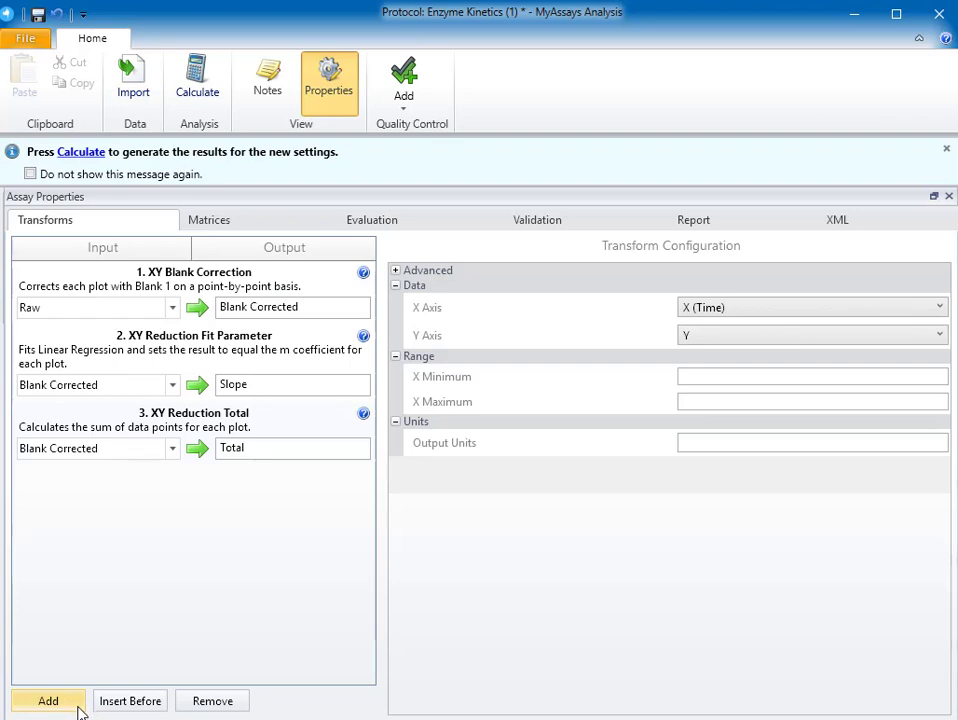
Add a Standard Curve Fit step using the Michaelis-Menten fit method.
click(48, 701)
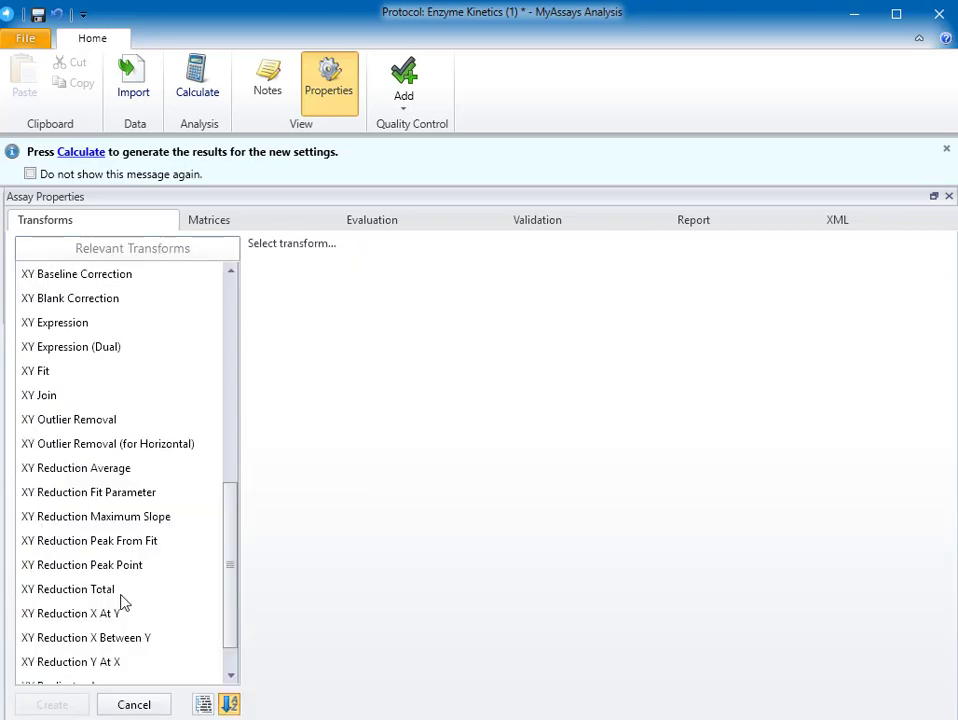
scroll(133, 540, up, 5)
click(90, 589)
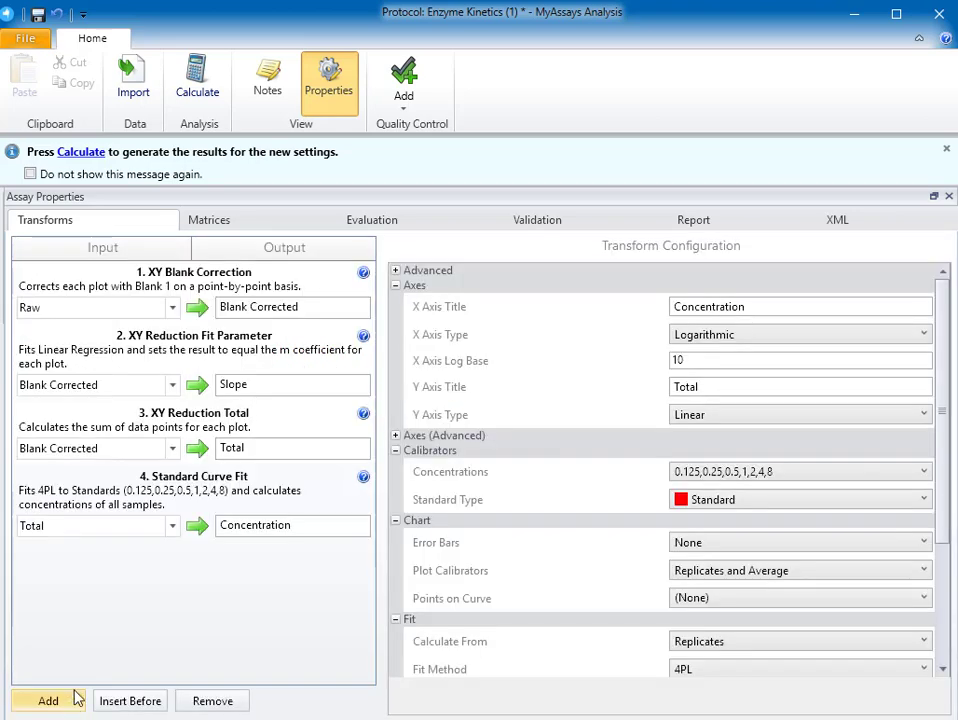
click(52, 705)
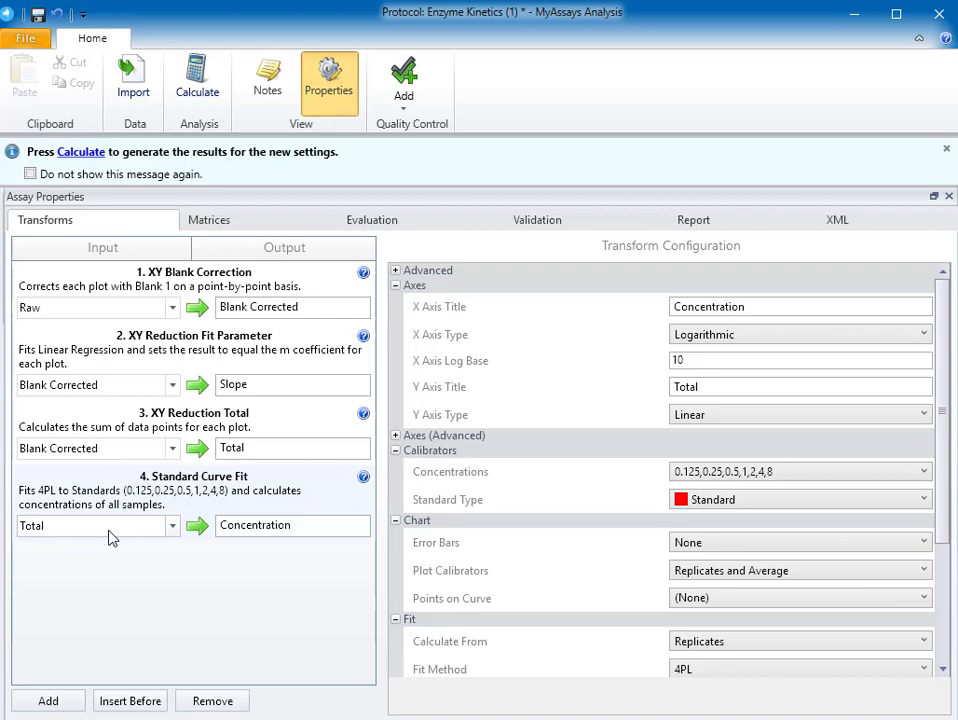
scroll(648, 628, down, 3)
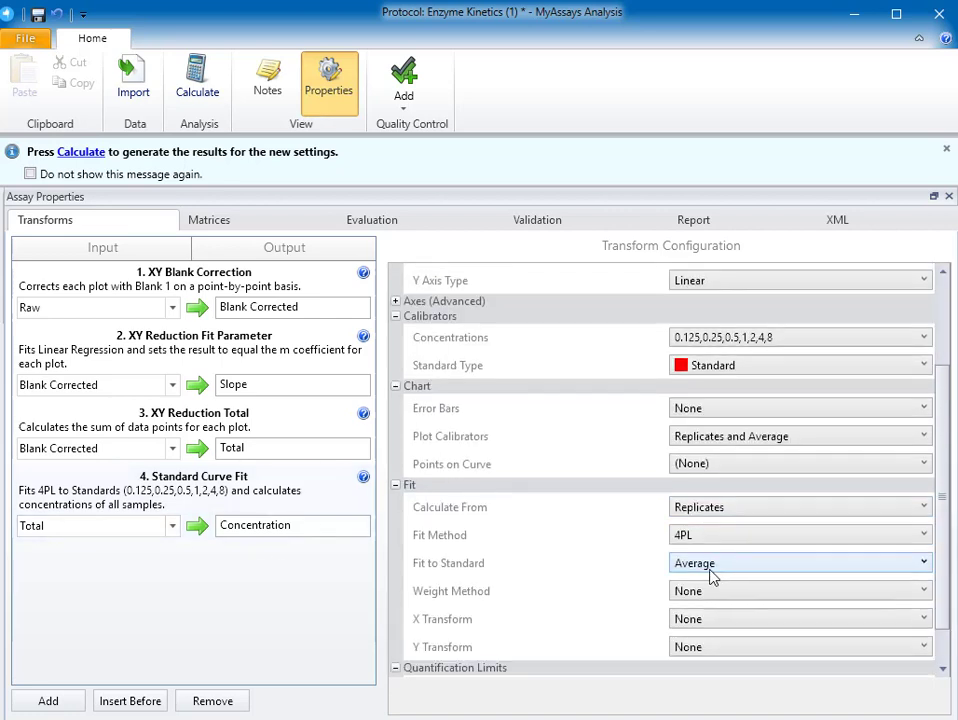
click(741, 545)
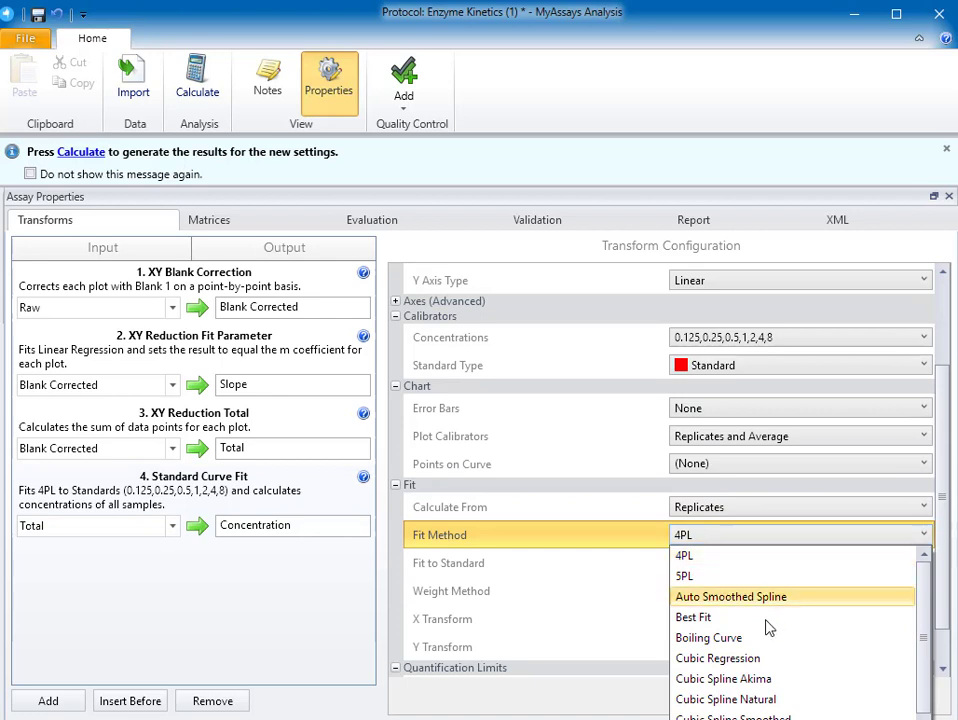
scroll(773, 638, down, 3)
click(720, 679)
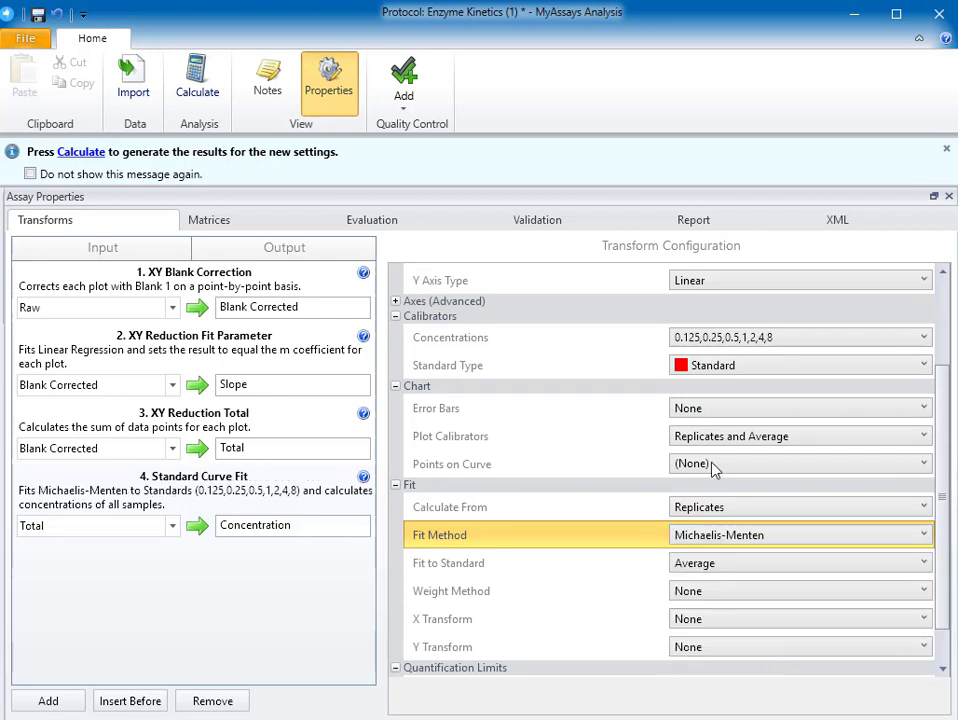
Set the standard concentrations to start at 1 and double through 64.
click(724, 340)
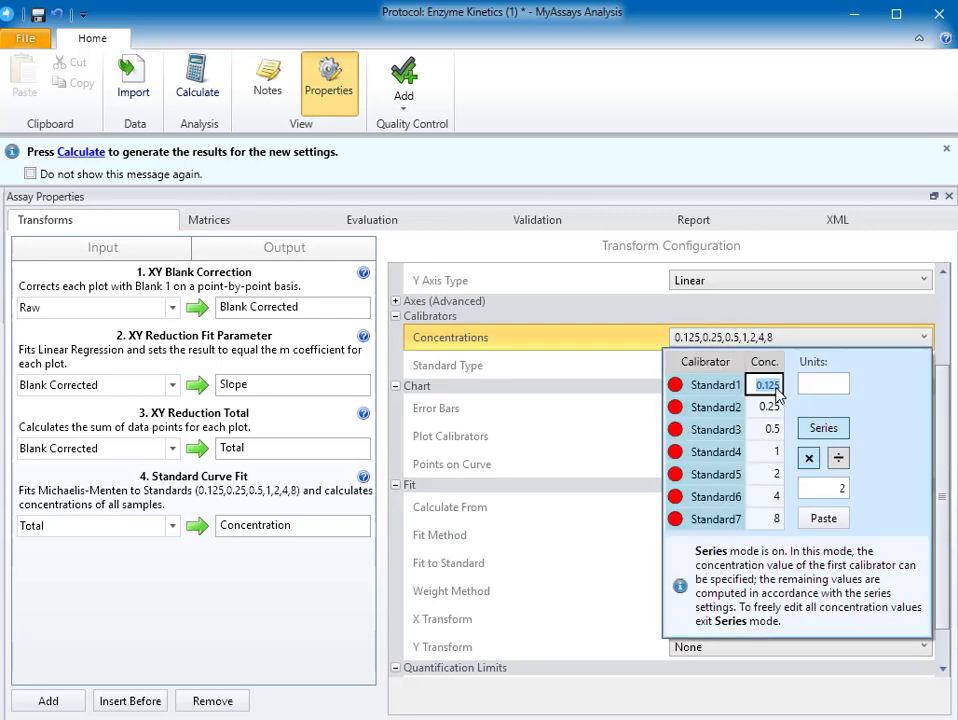
key(BackSpace)
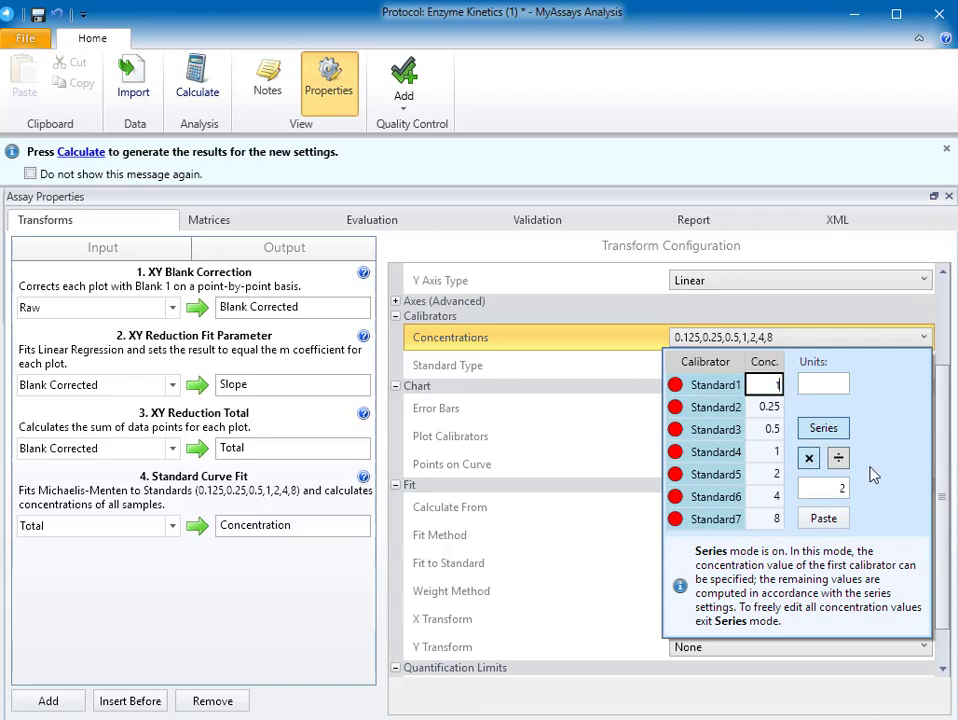
key(Return)
click(600, 343)
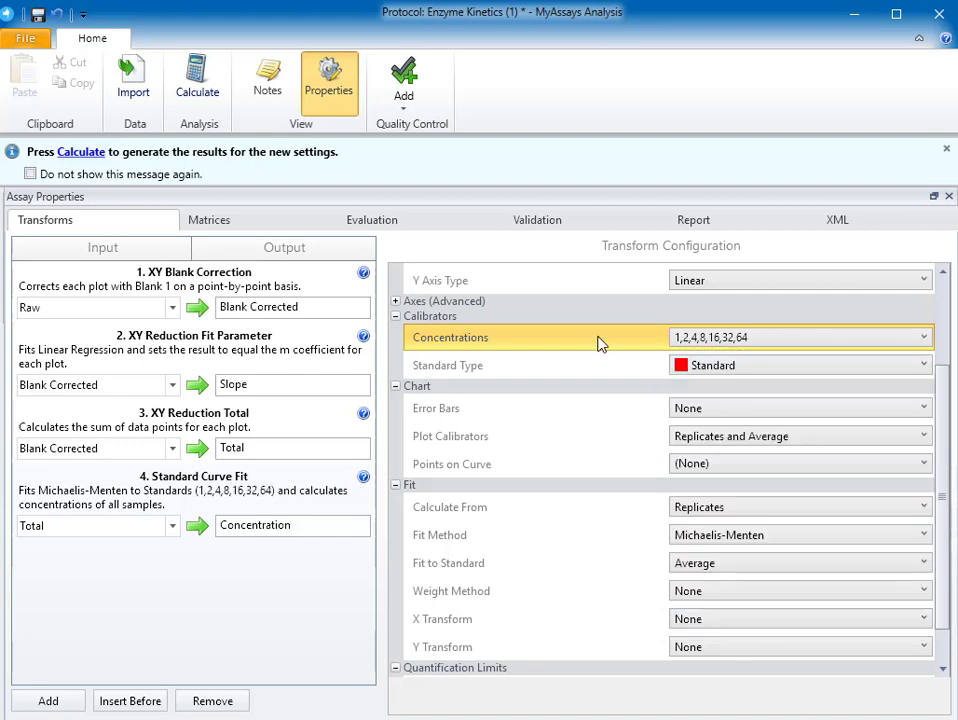
Run Calculate to produce the Results report with each standard's Slope, Total and Concentration.
click(199, 92)
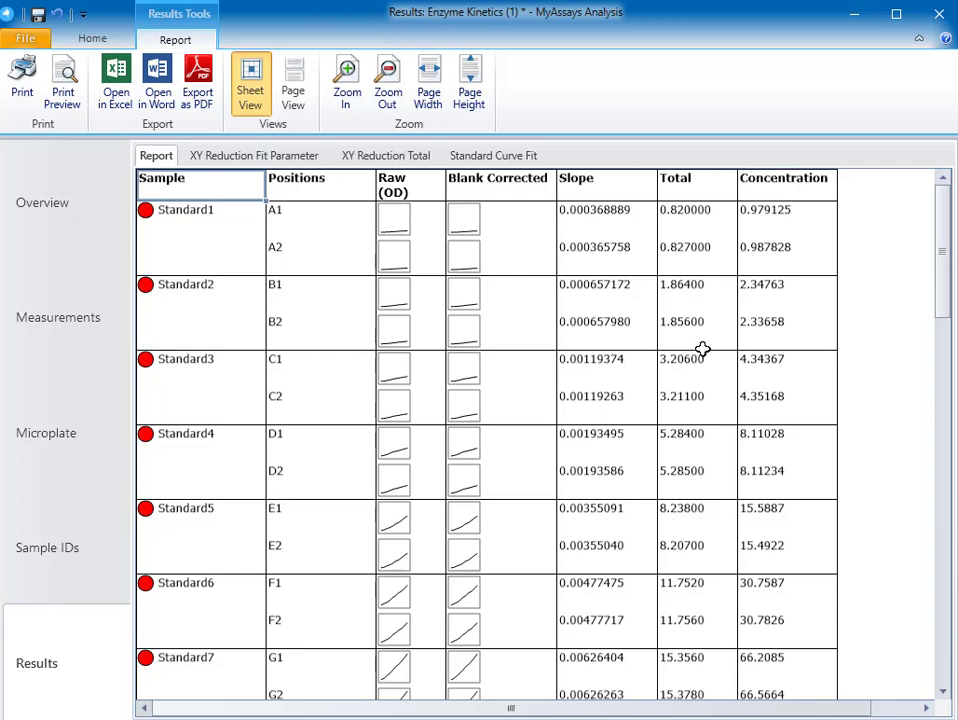
scroll(703, 352, down, 10)
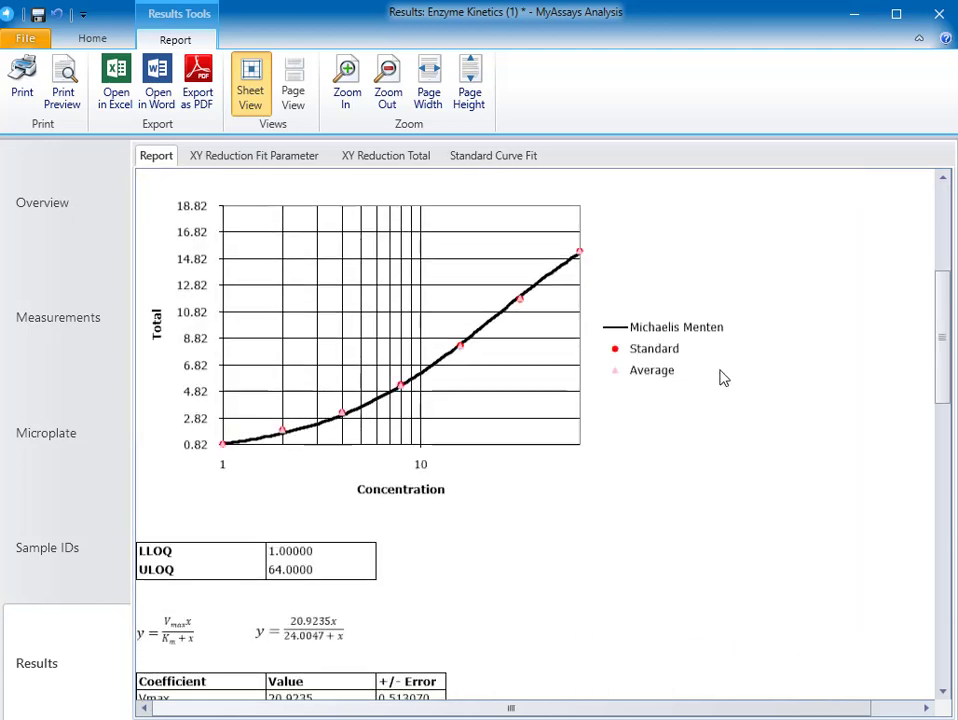
scroll(721, 374, down, 5)
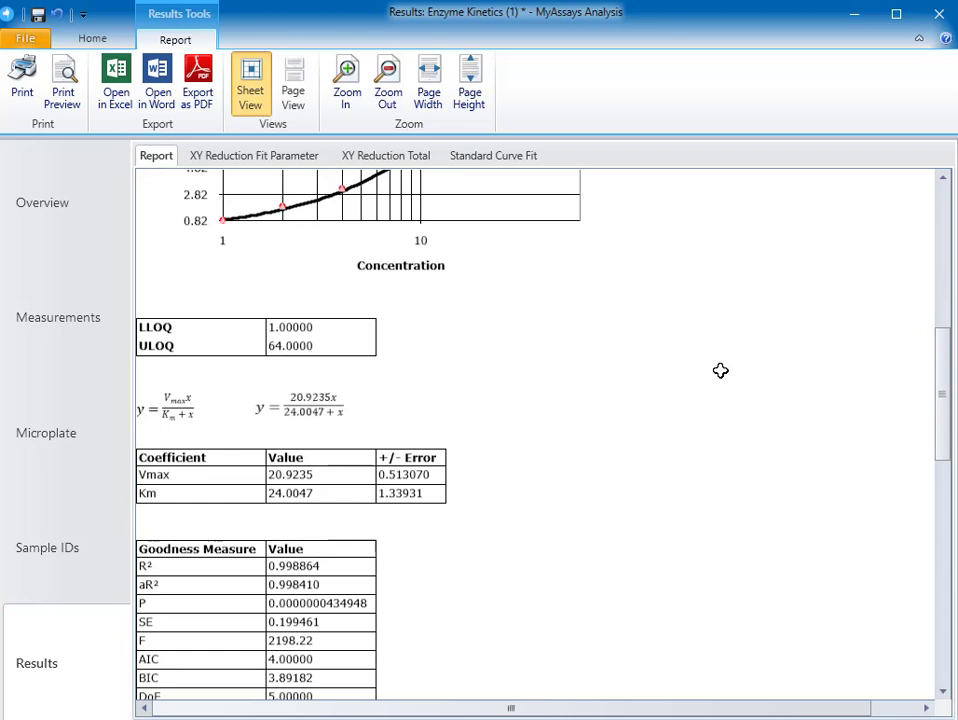
scroll(720, 371, down, 4)
scroll(720, 371, down, 5)
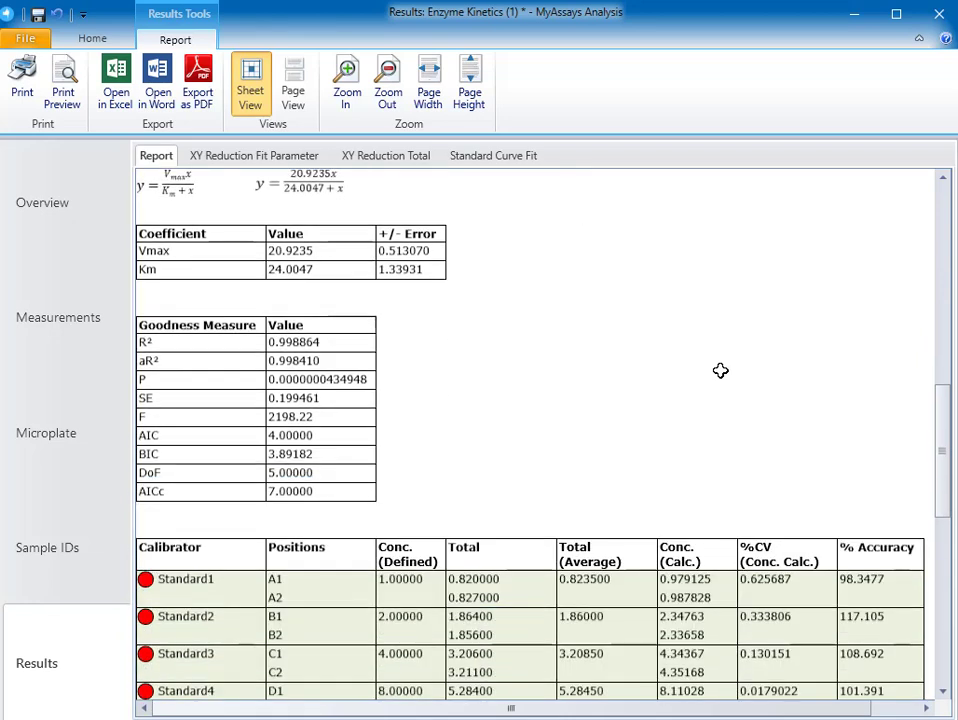
scroll(721, 371, down, 1)
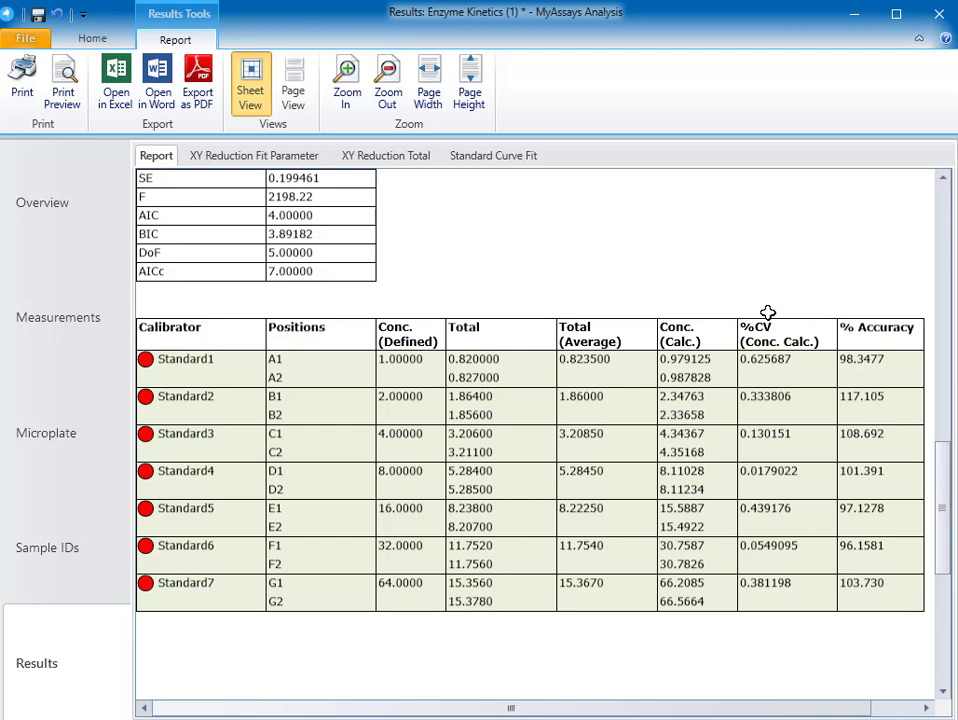
On the Fit Parameter tab, set time units to Minutes and show fits for A2, B1, B2.
click(275, 160)
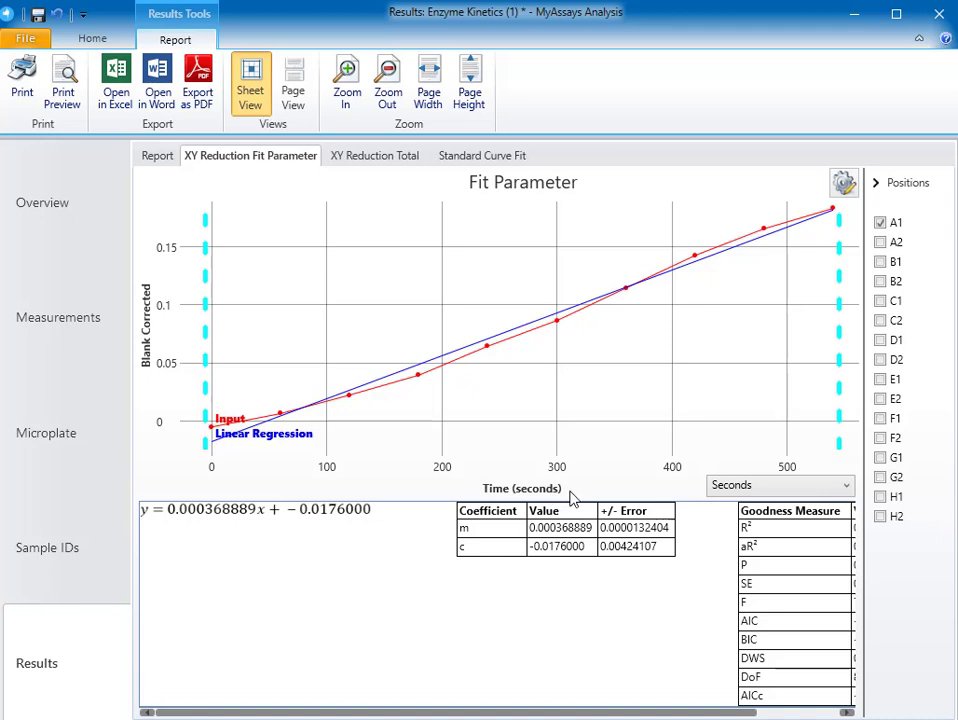
click(726, 488)
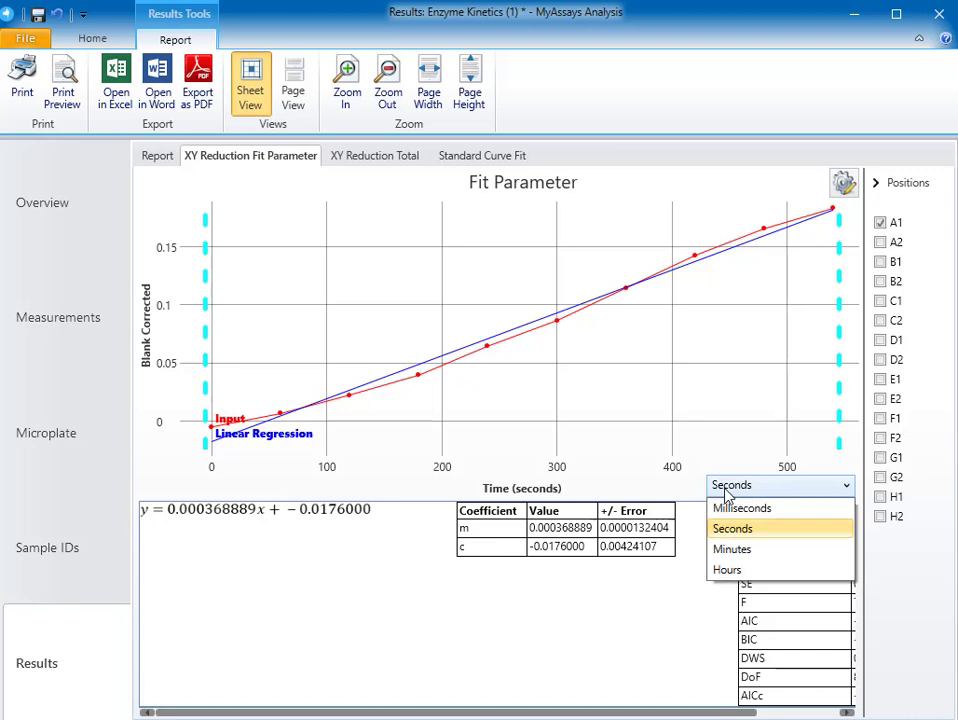
click(752, 558)
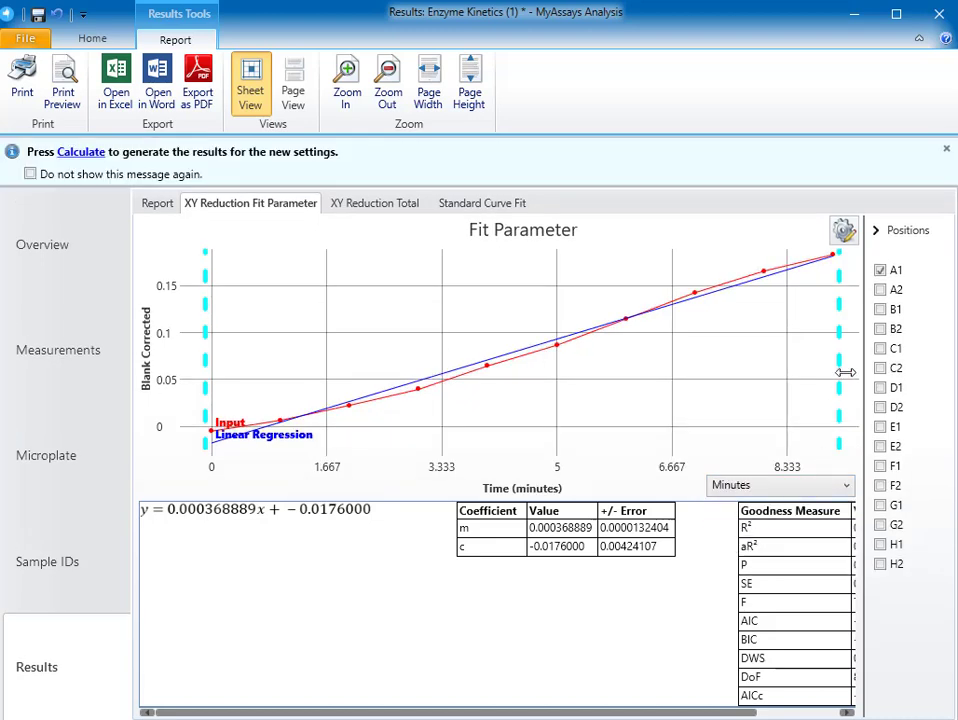
click(881, 291)
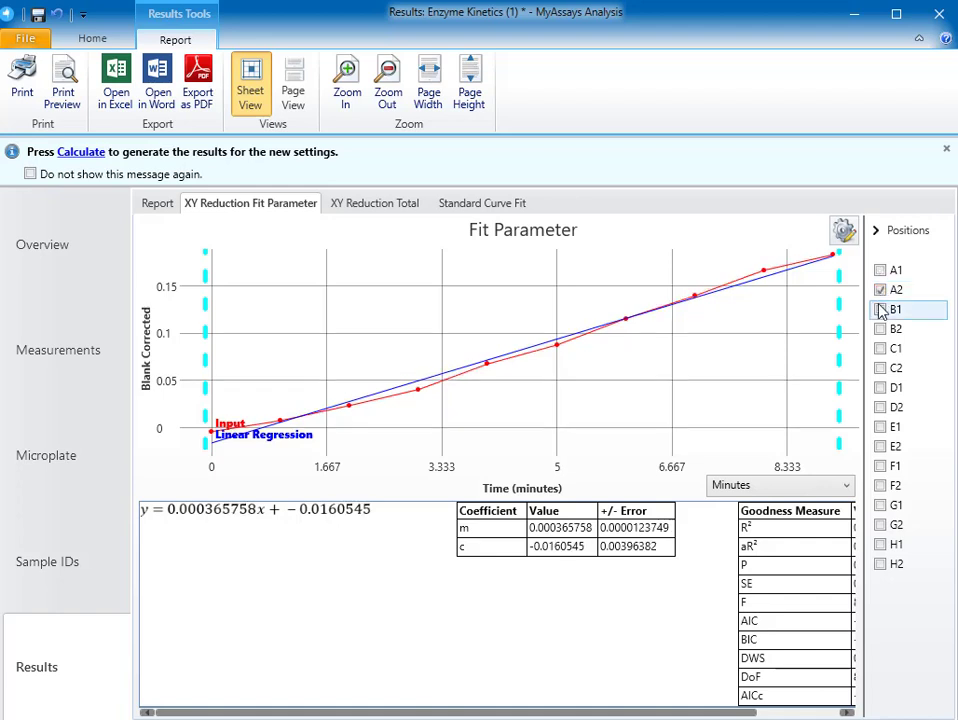
click(881, 312)
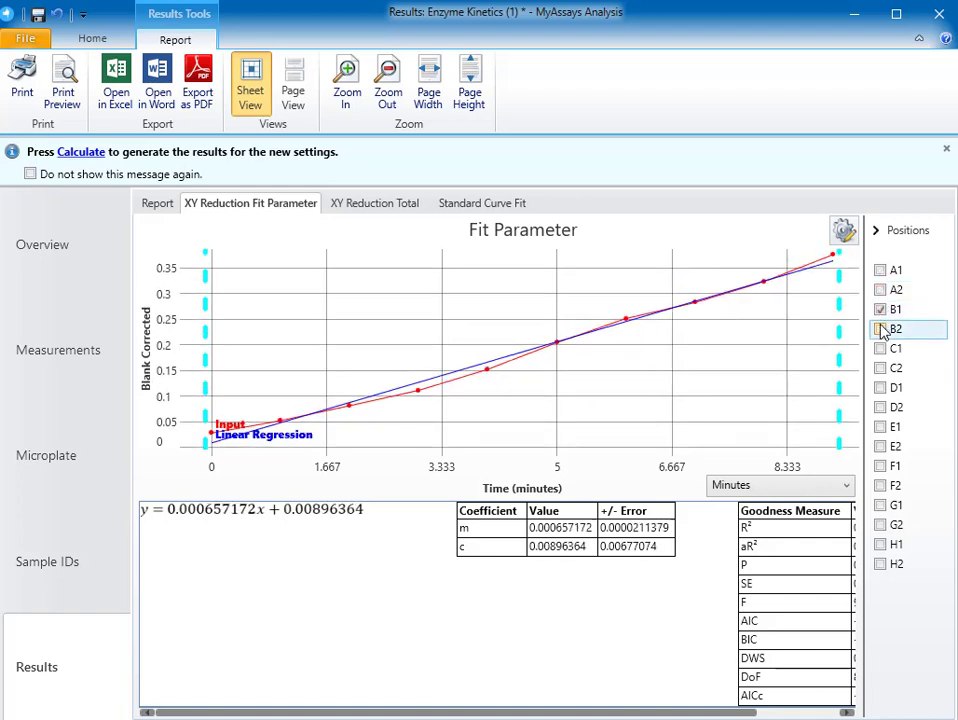
click(881, 328)
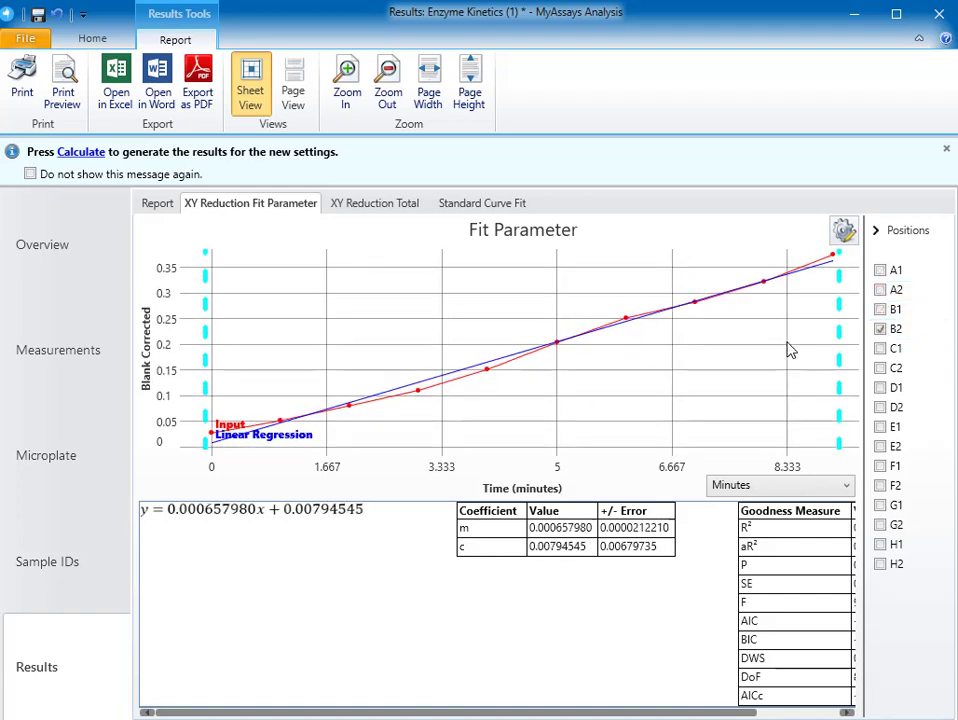
On the XY Reduction Total plot, shift the left range boundary right past the earliest points.
click(386, 204)
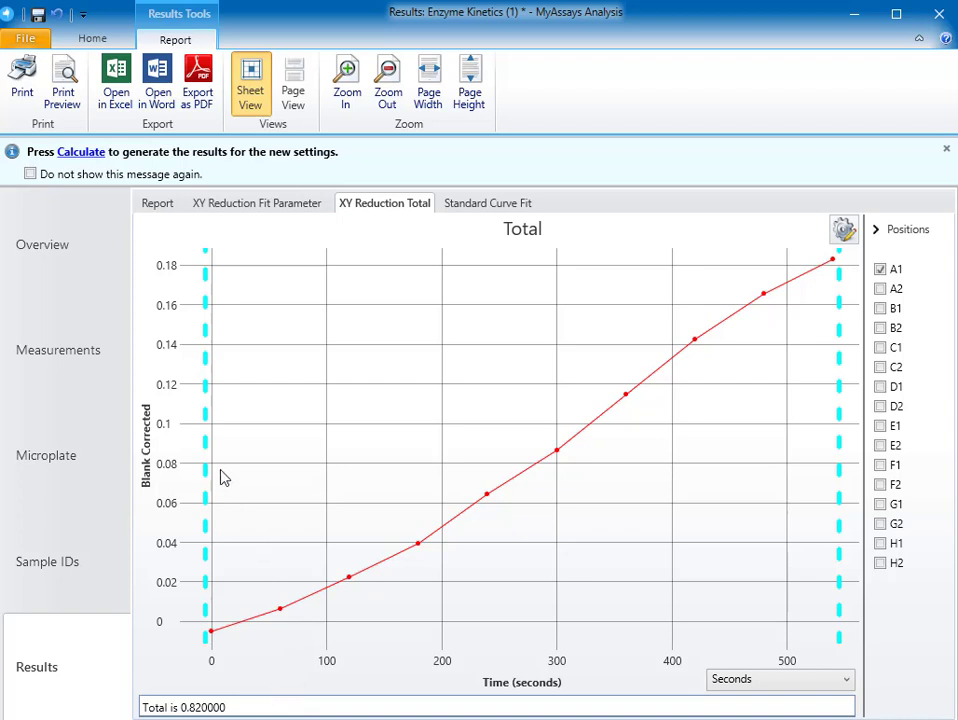
mouse_move(212, 443)
mouse_down()
mouse_move(393, 432)
mouse_move(195, 445)
mouse_up()
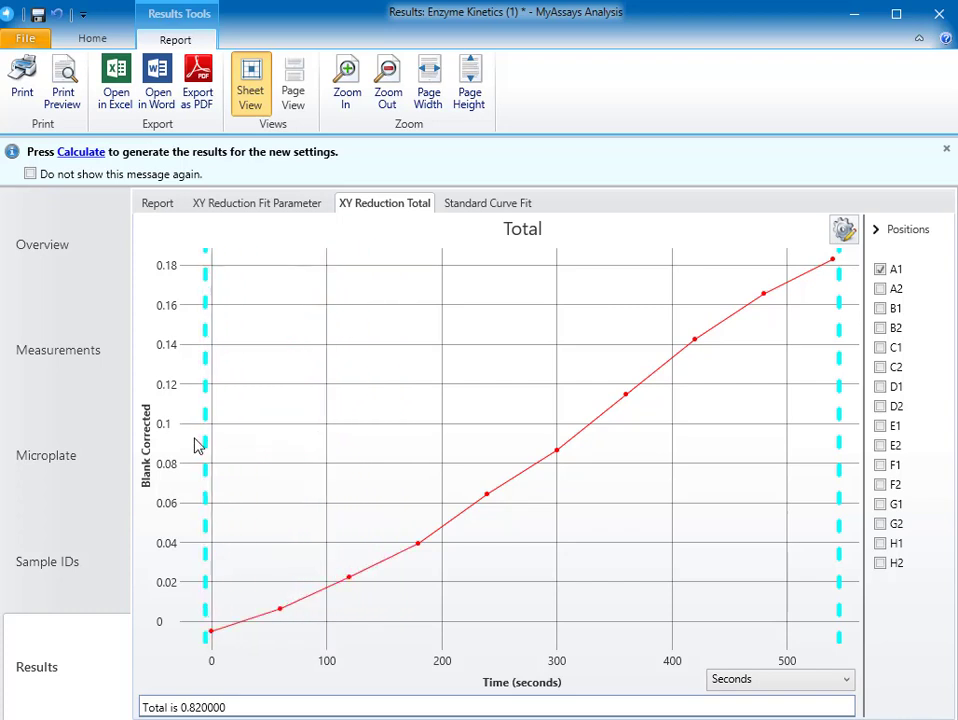
Inspect the Michaelis-Menten standard curve fit, then go back to the Report results table.
click(511, 208)
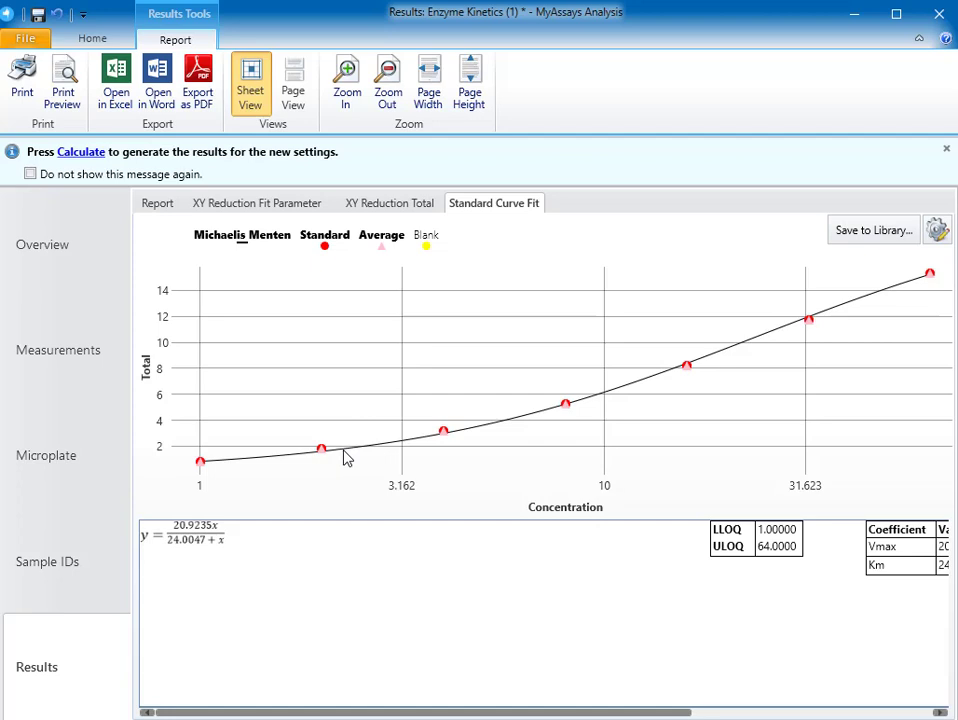
click(157, 203)
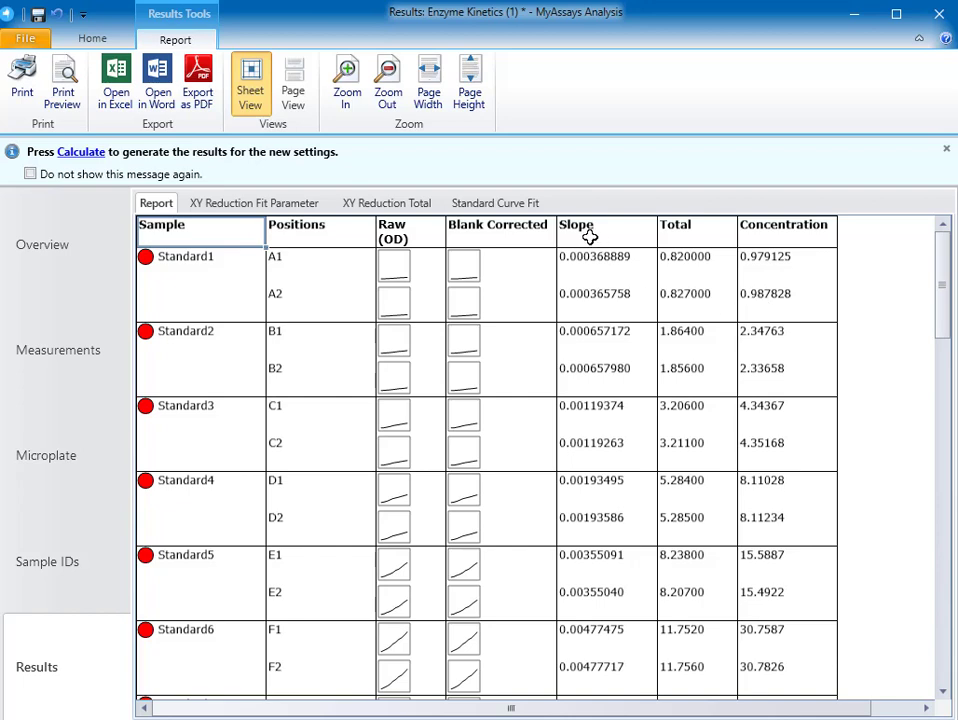
In Assay Properties > Matrices, exclude the 5. Concentration matrix from sample tables.
click(93, 38)
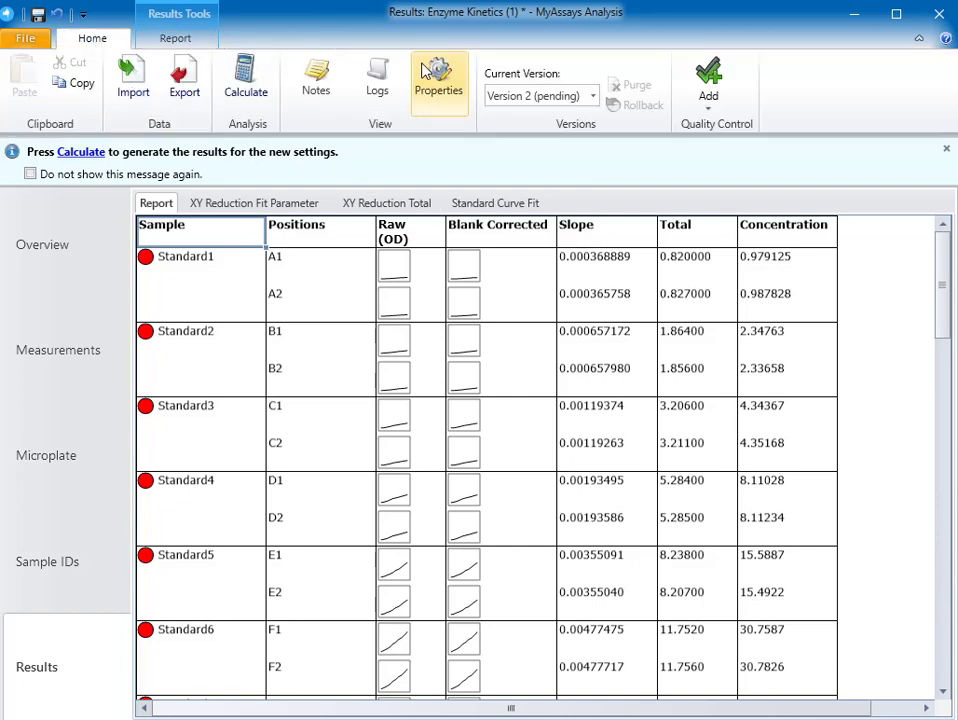
click(446, 91)
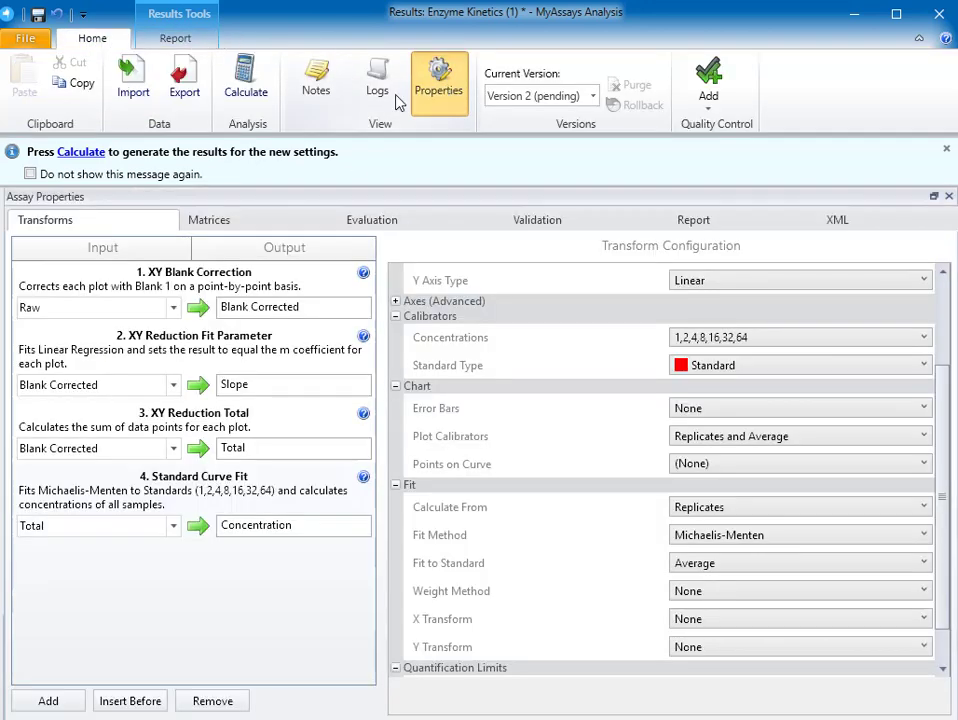
click(238, 224)
click(123, 356)
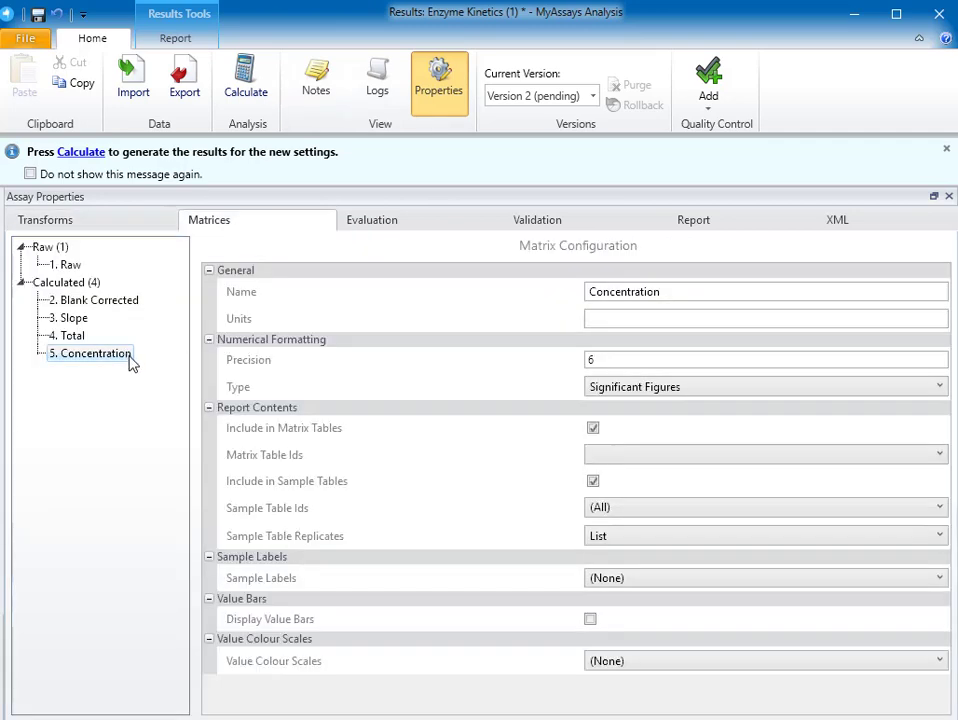
click(594, 484)
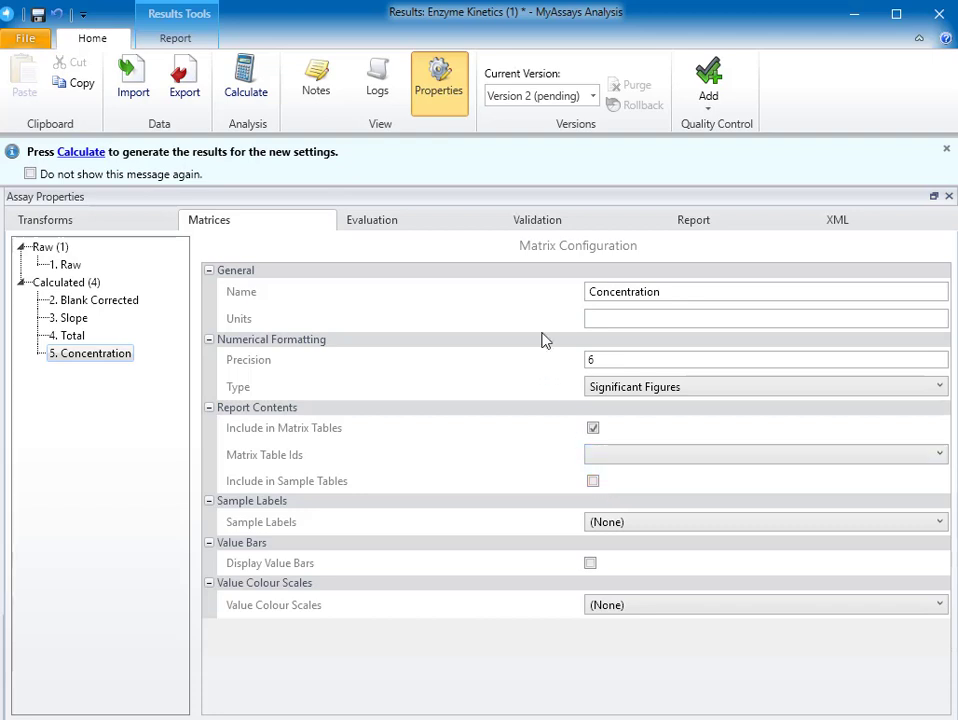
In the Report layout, set SampleTable1's sheet name to Results.
click(697, 224)
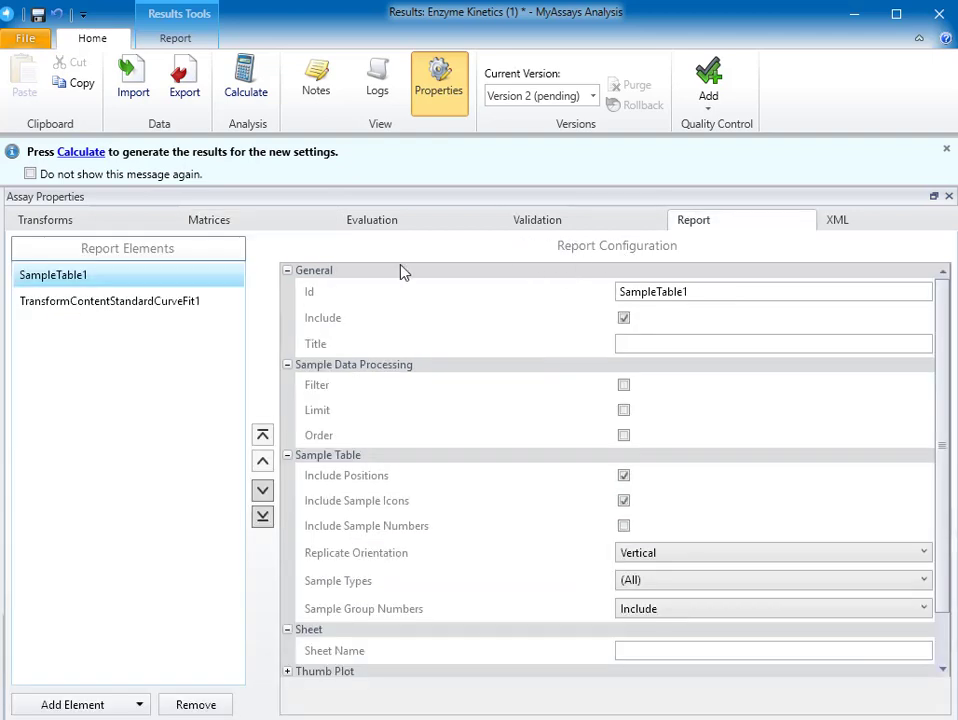
click(181, 281)
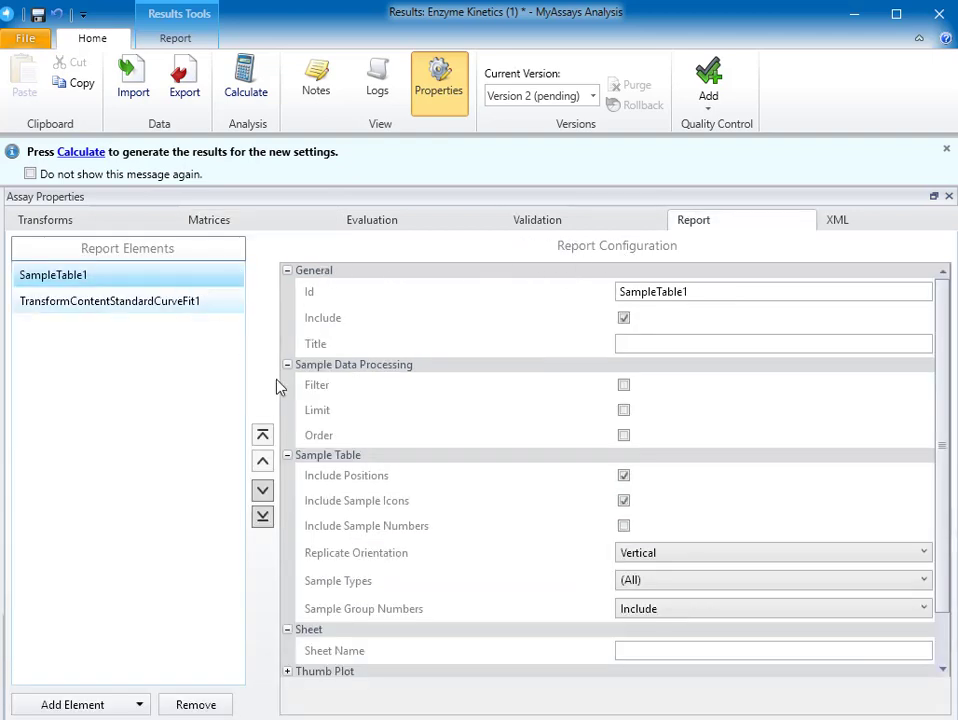
click(631, 652)
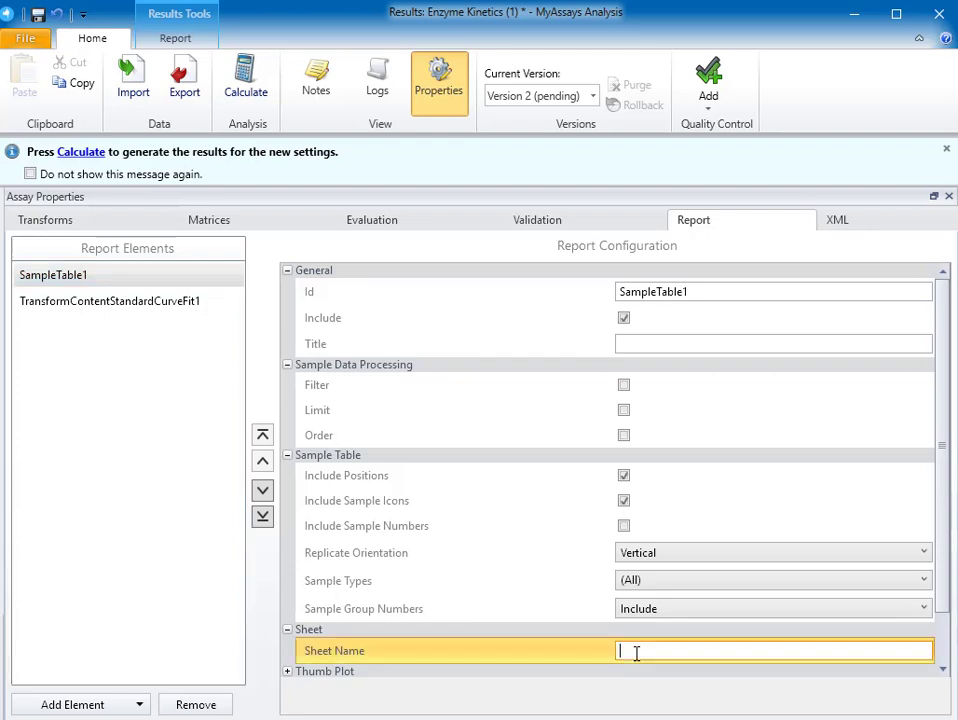
text(Results)
Set the TransformContentStandardCurveFit1 element's sheet name to Fit.
click(140, 310)
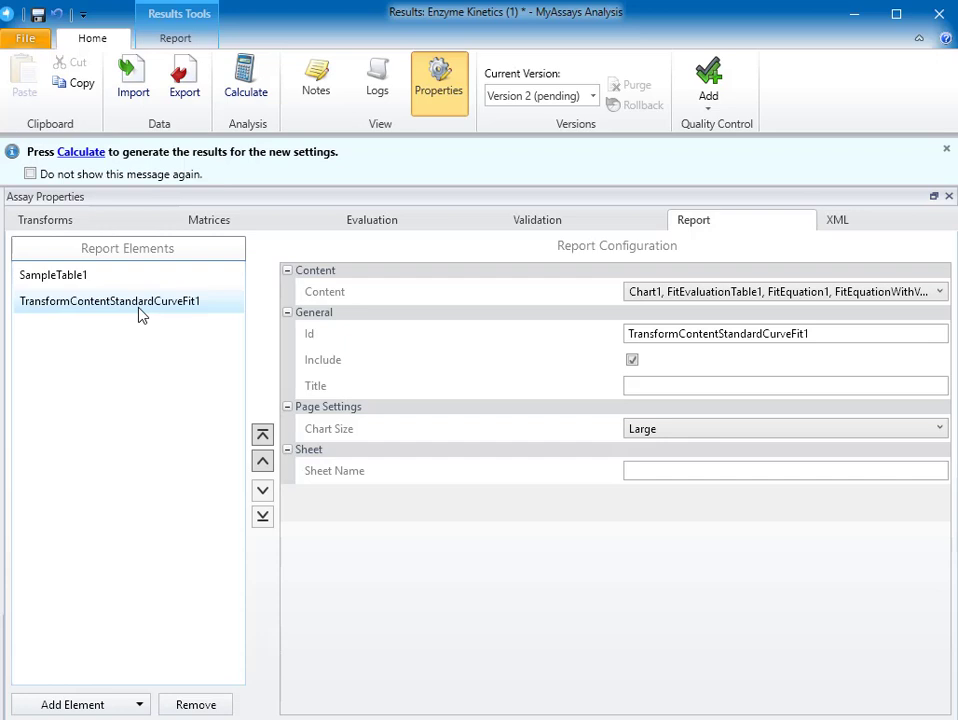
click(665, 473)
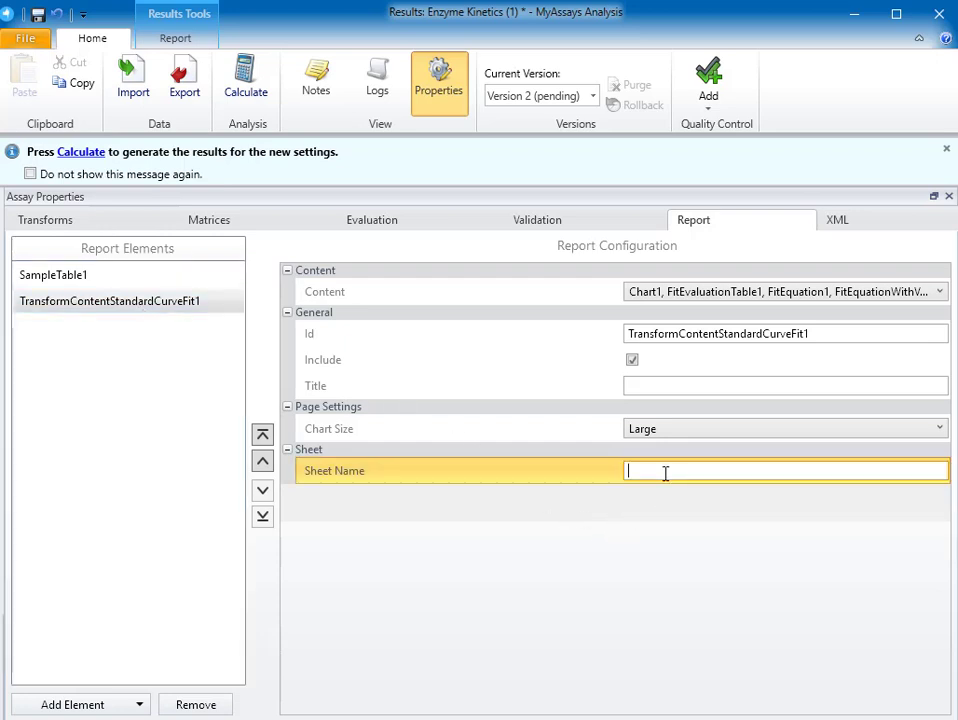
text(Fit)
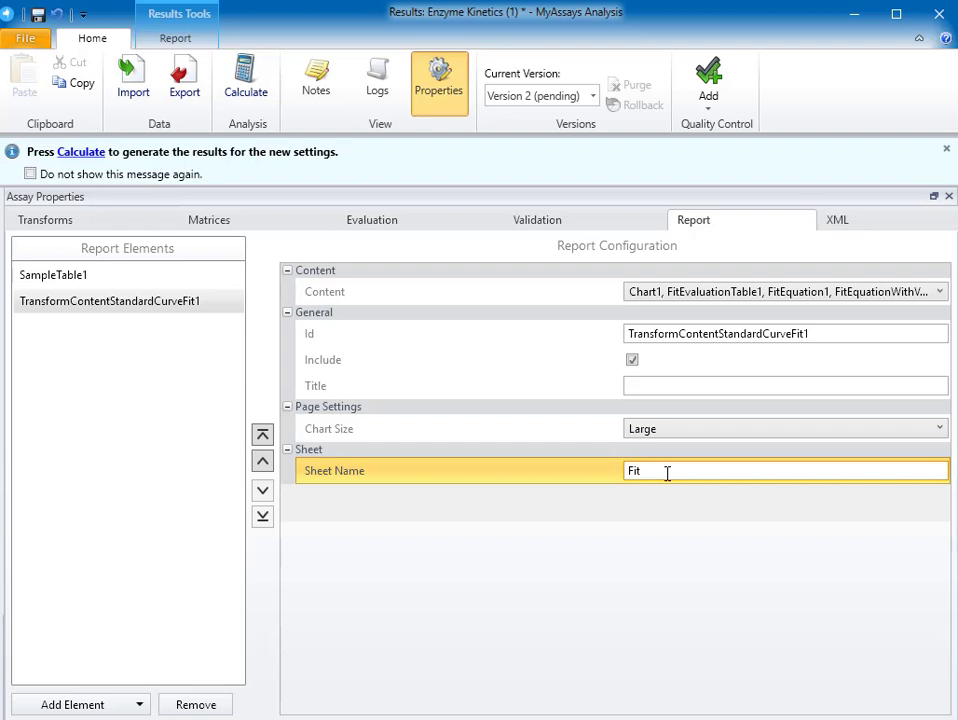
In the assay XML, add SheetName="Results" to the CoefficientsTable1 element and apply it.
click(859, 224)
scroll(578, 406, down, 16)
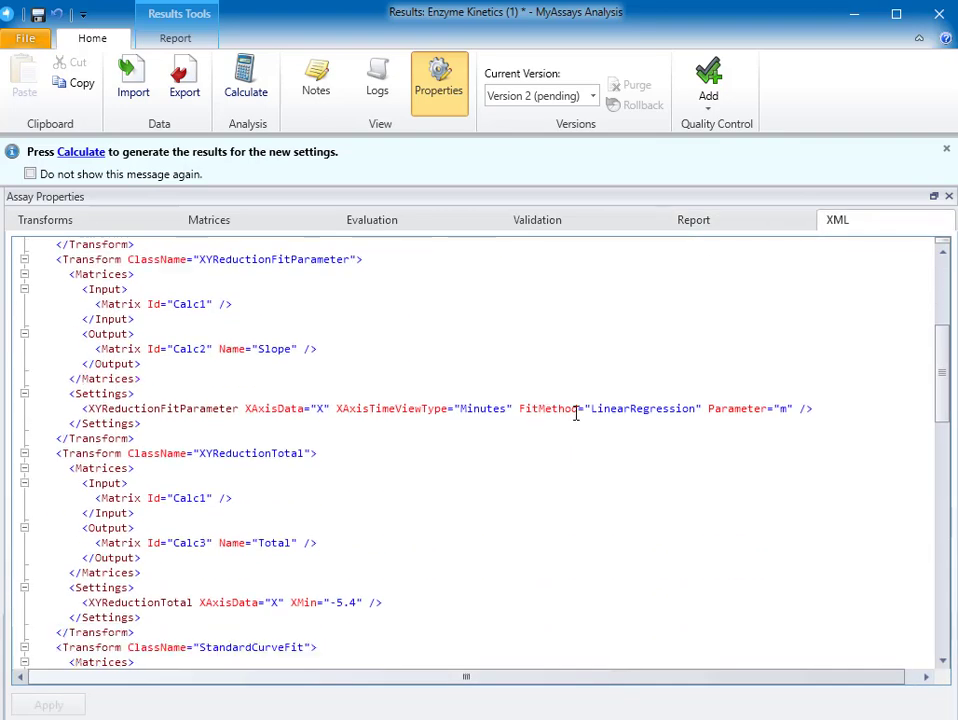
scroll(574, 414, down, 14)
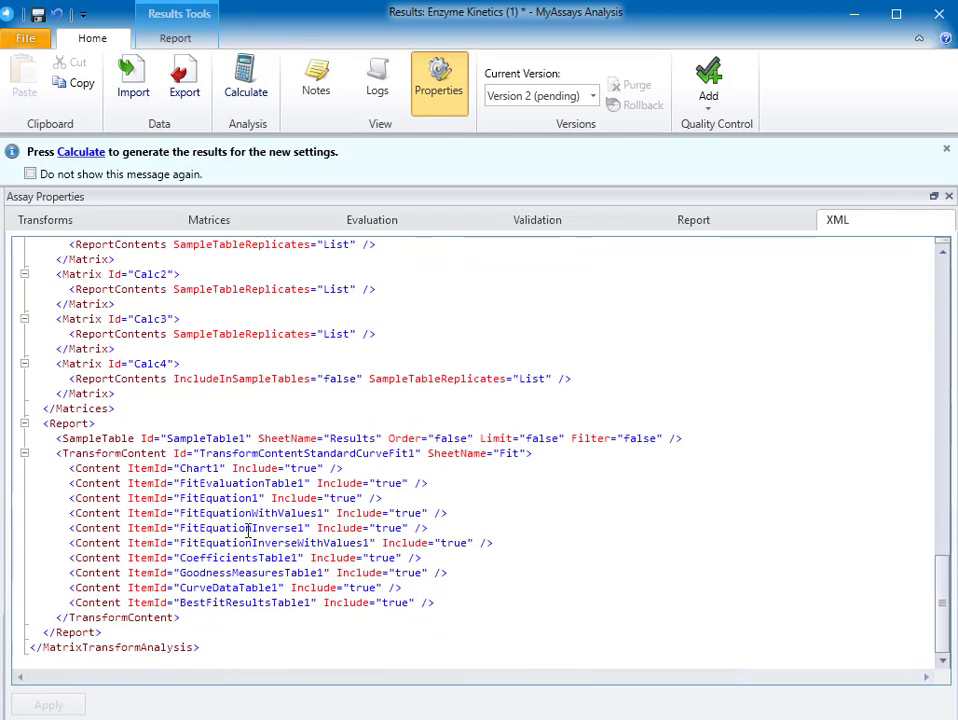
click(402, 558)
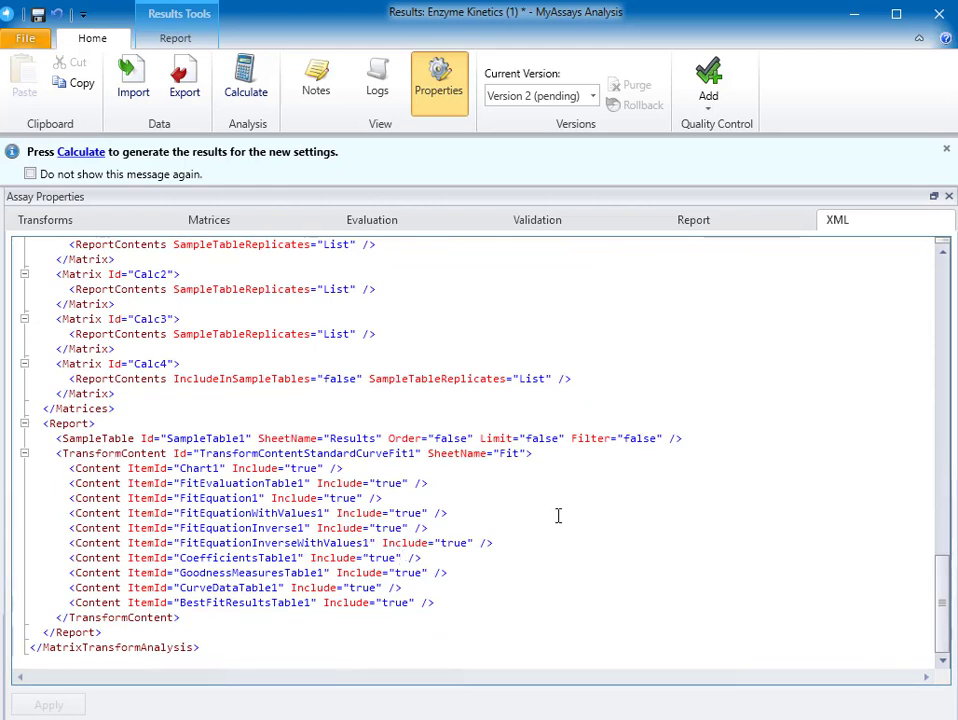
text(SheetName="" )
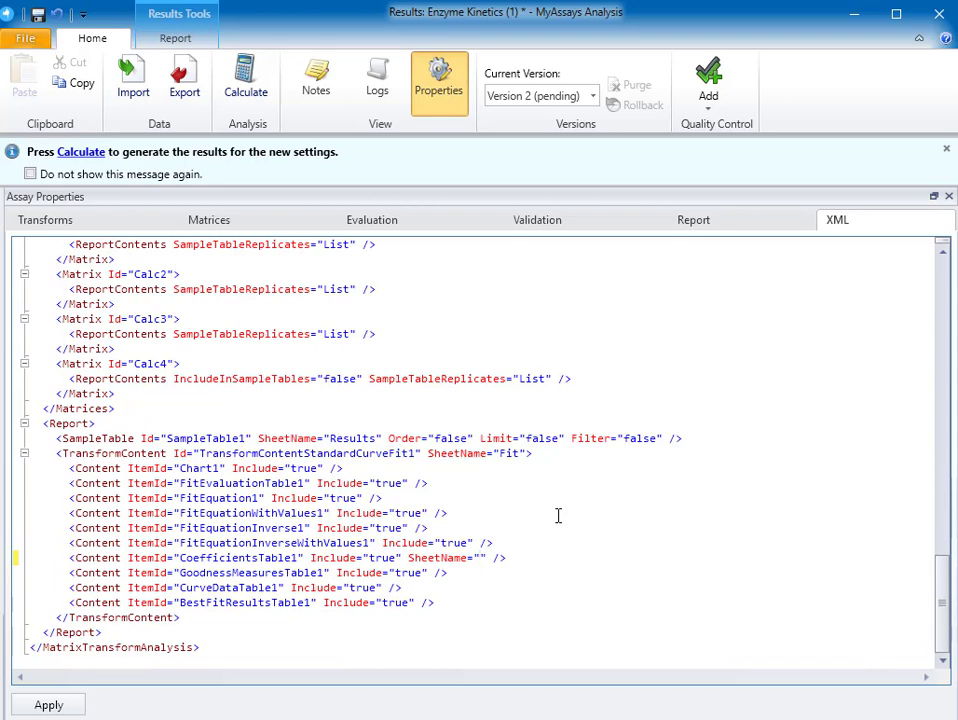
text(Results)
click(48, 705)
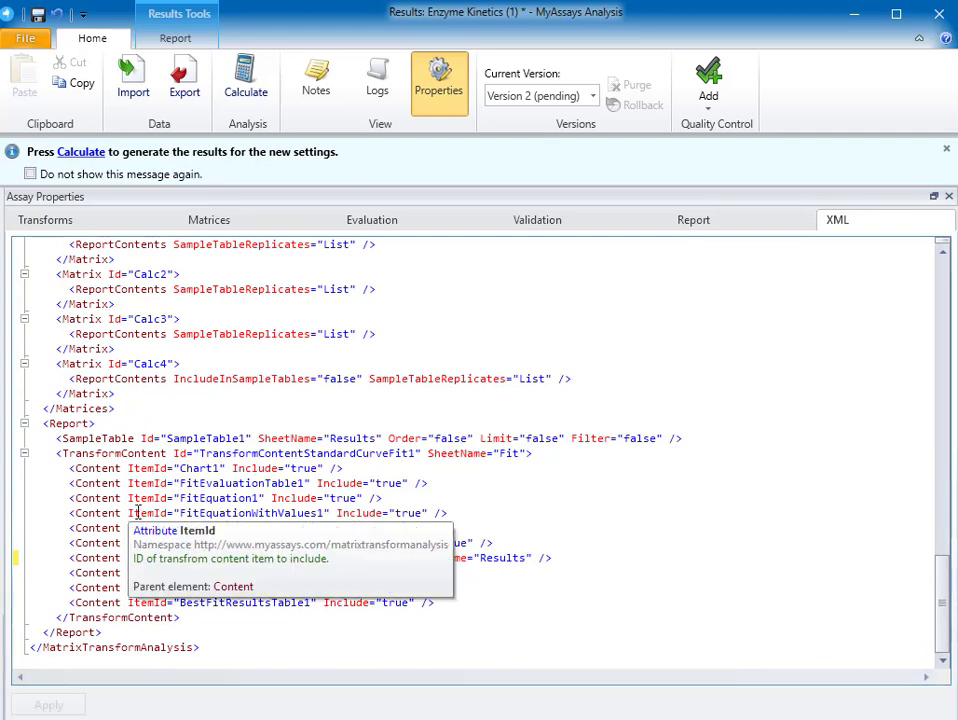
Recalculate, review the Vmax/Km table on the Results sheet, then the chart on the Fit sheet.
click(234, 92)
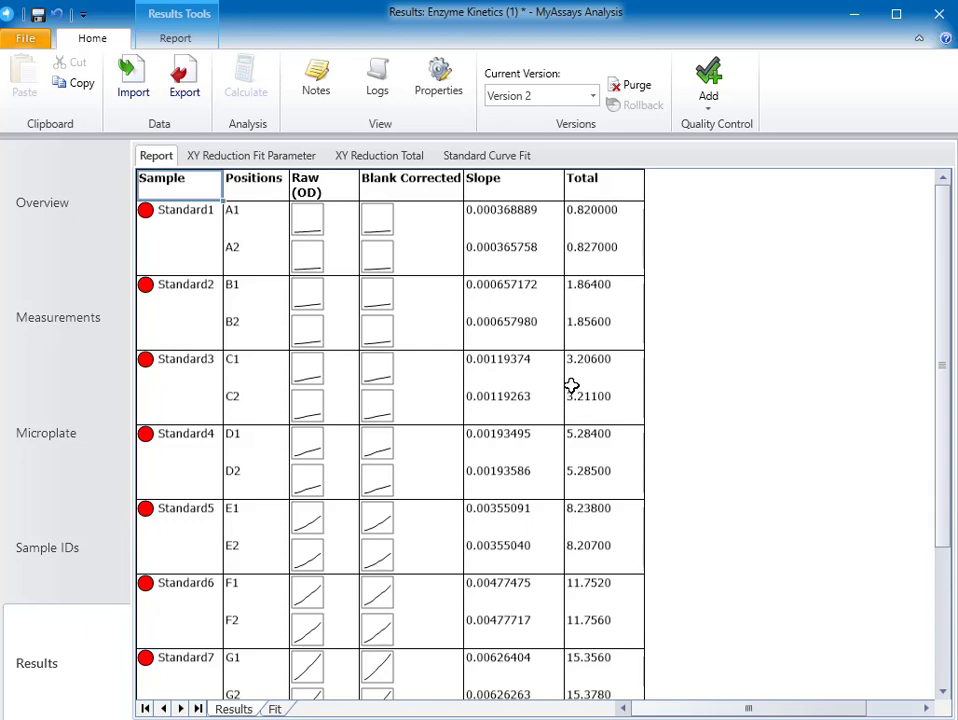
scroll(571, 386, down, 10)
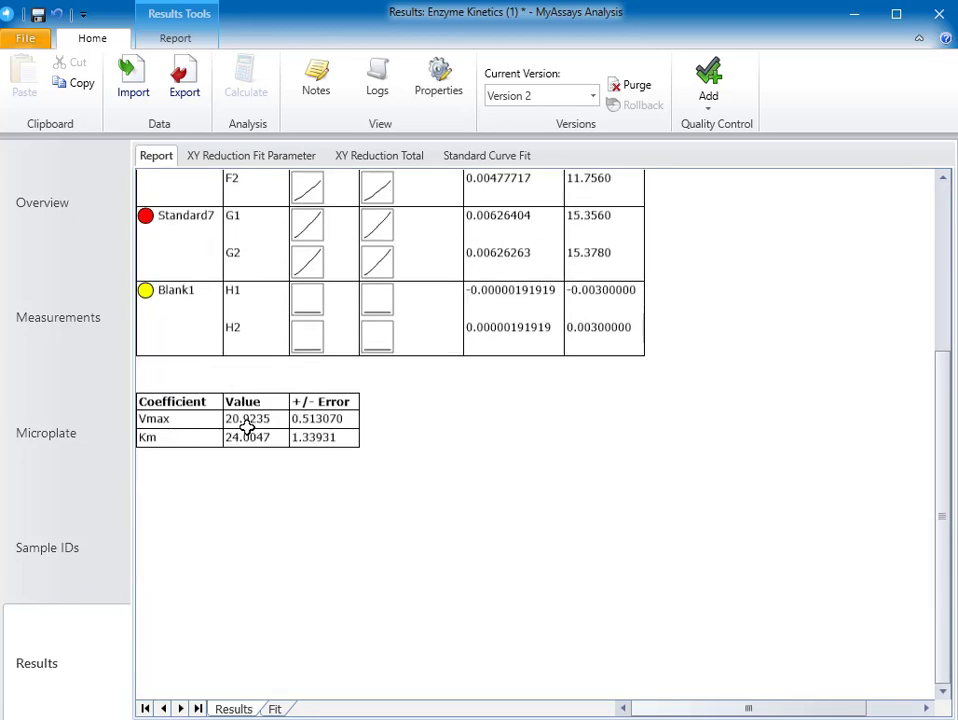
click(274, 709)
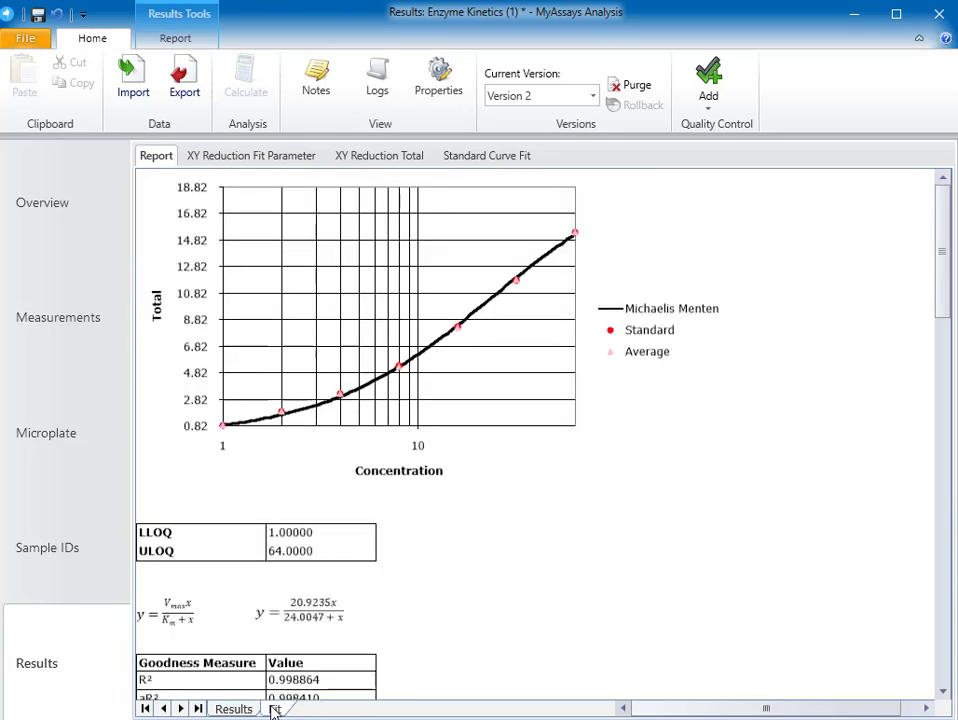
scroll(405, 546, down, 1)
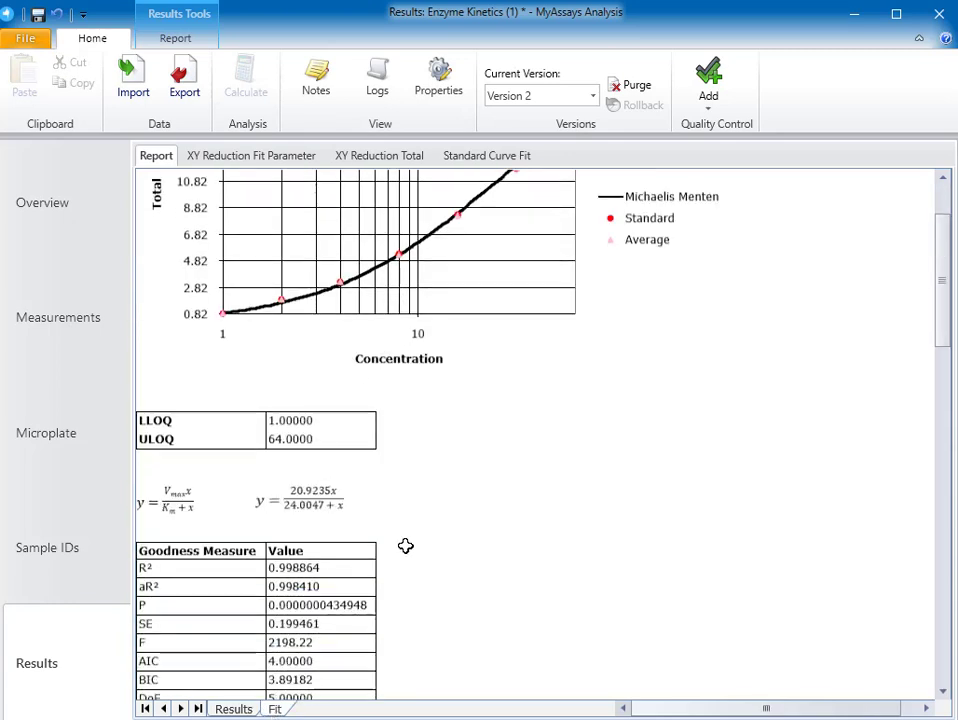
scroll(405, 546, down, 3)
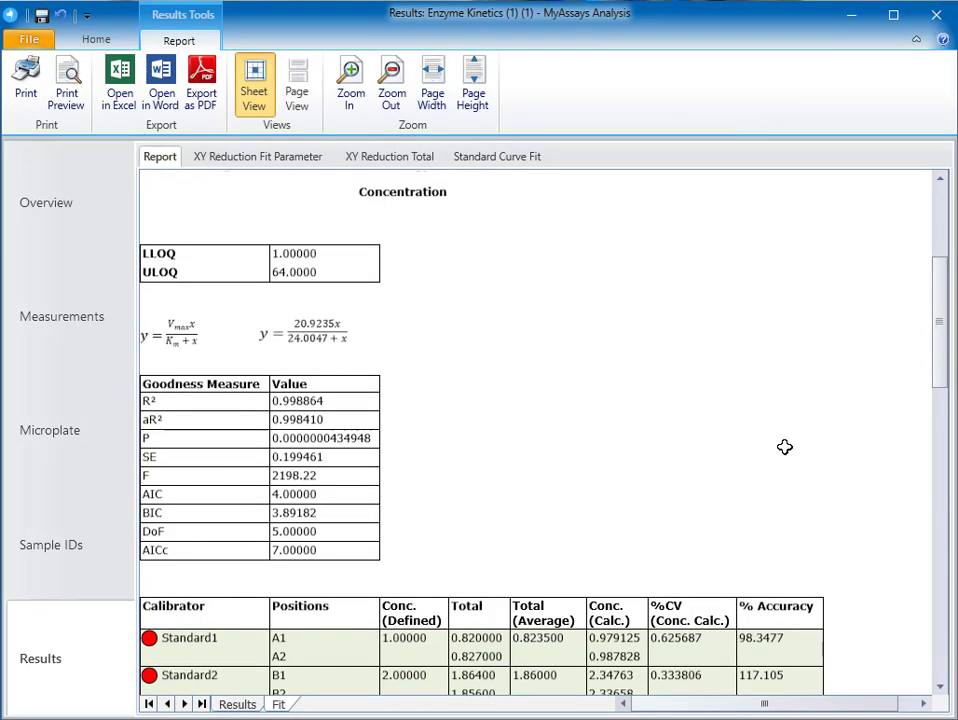
scroll(785, 447, down, 3)
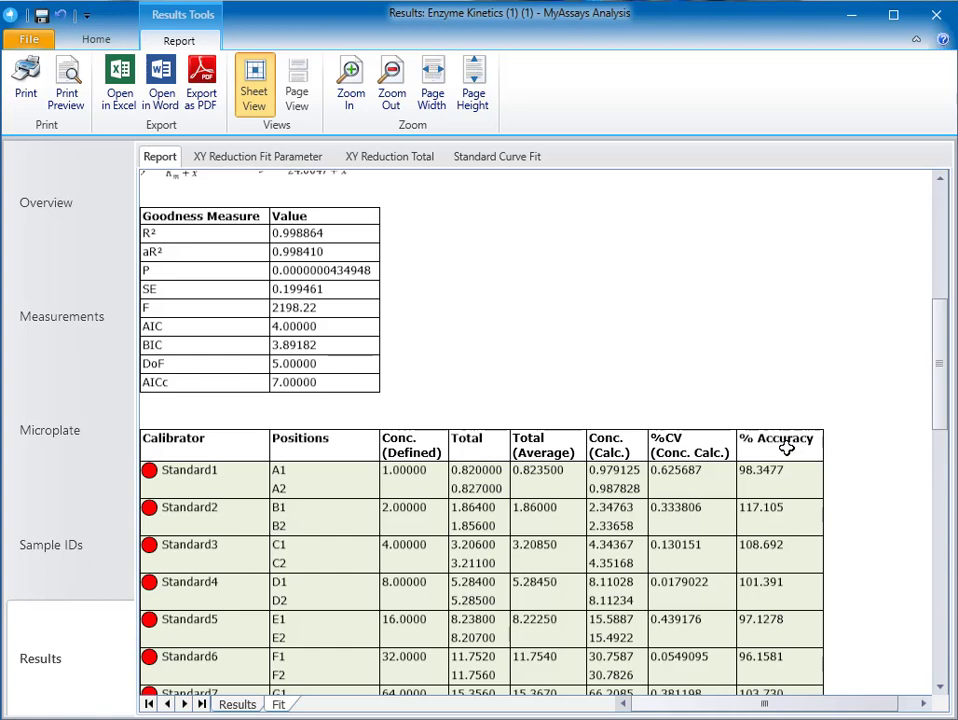
scroll(712, 479, up, 6)
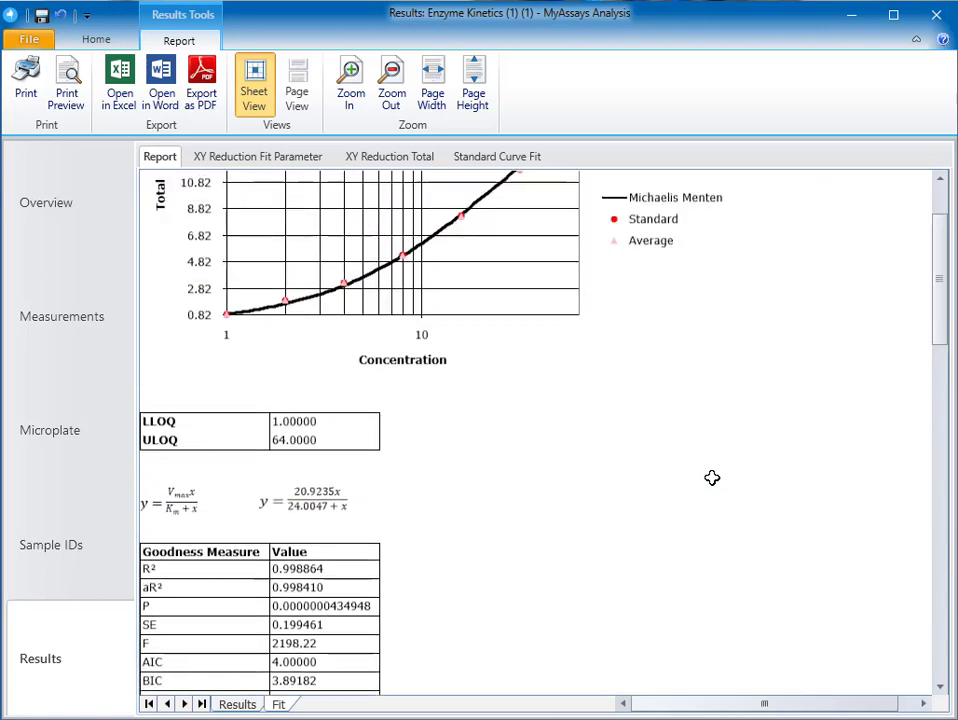
scroll(171, 359, up, 2)
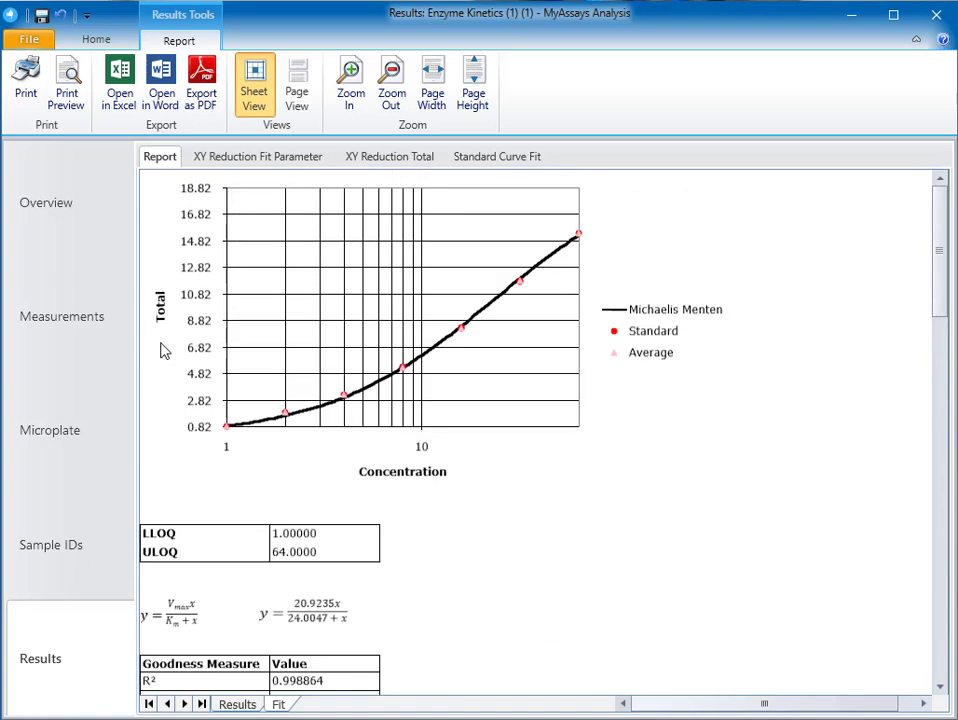
Change the Standard Curve Fit input from Total to Slope, title its Y axis Slope, and recalculate.
click(96, 40)
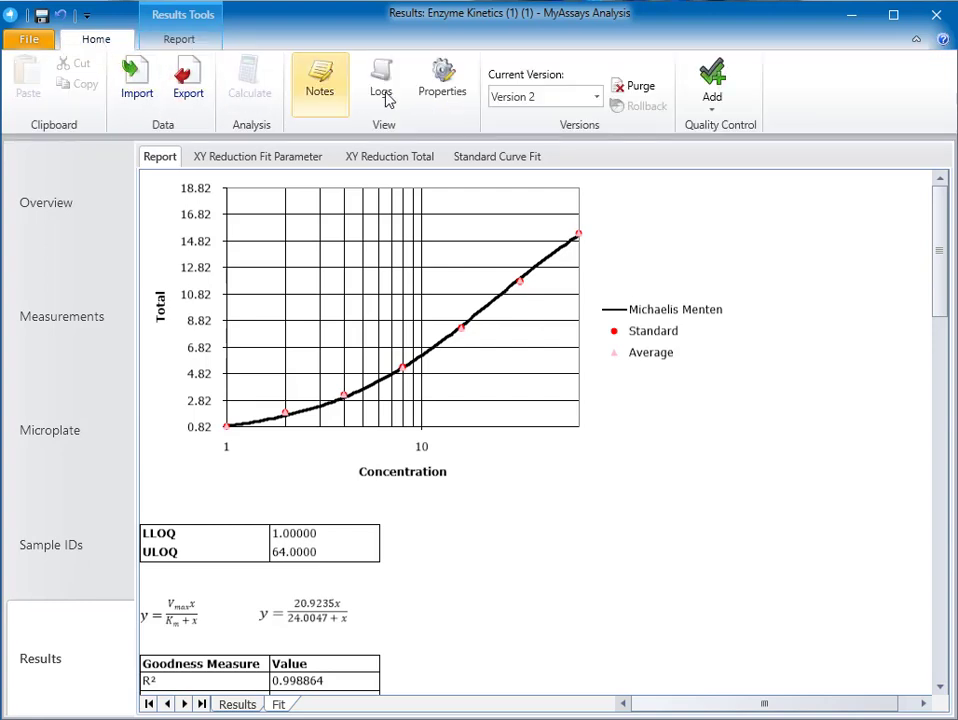
click(455, 86)
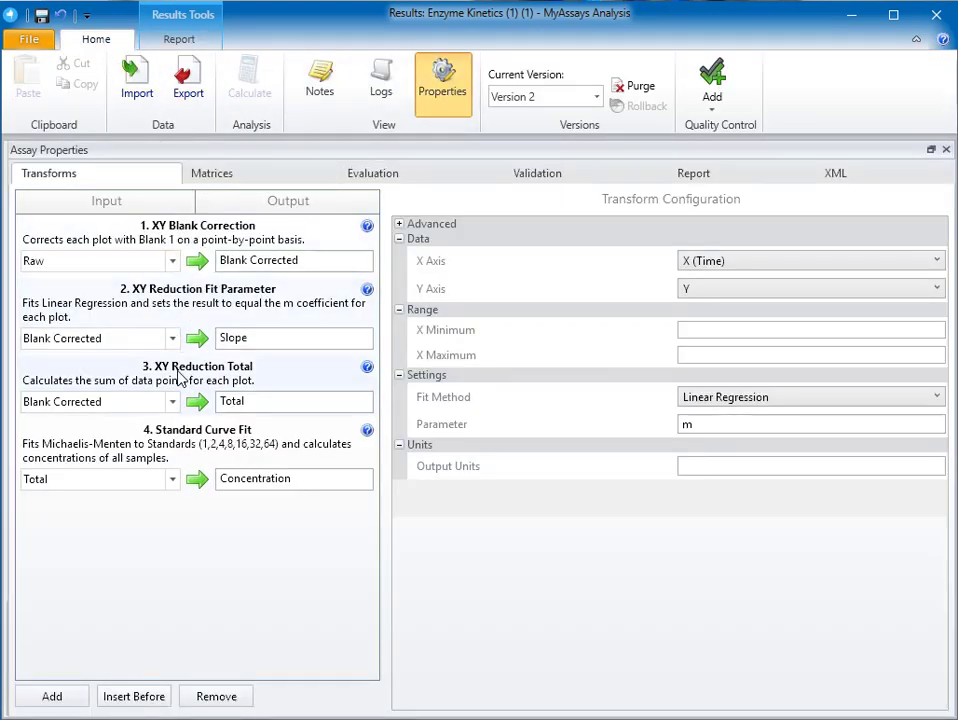
click(172, 481)
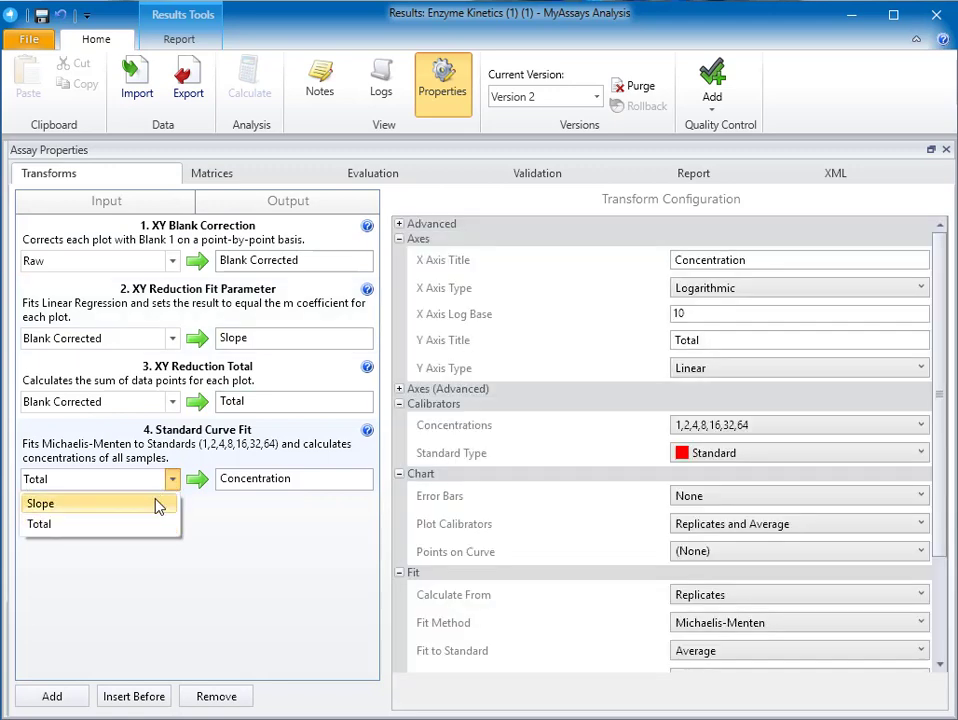
click(157, 504)
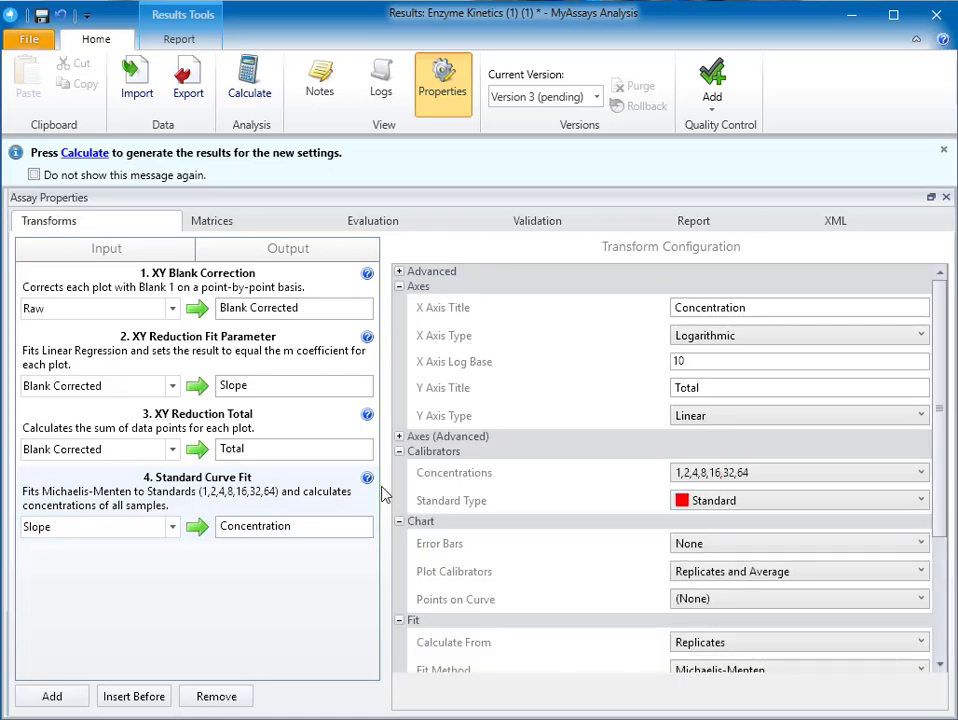
click(672, 388)
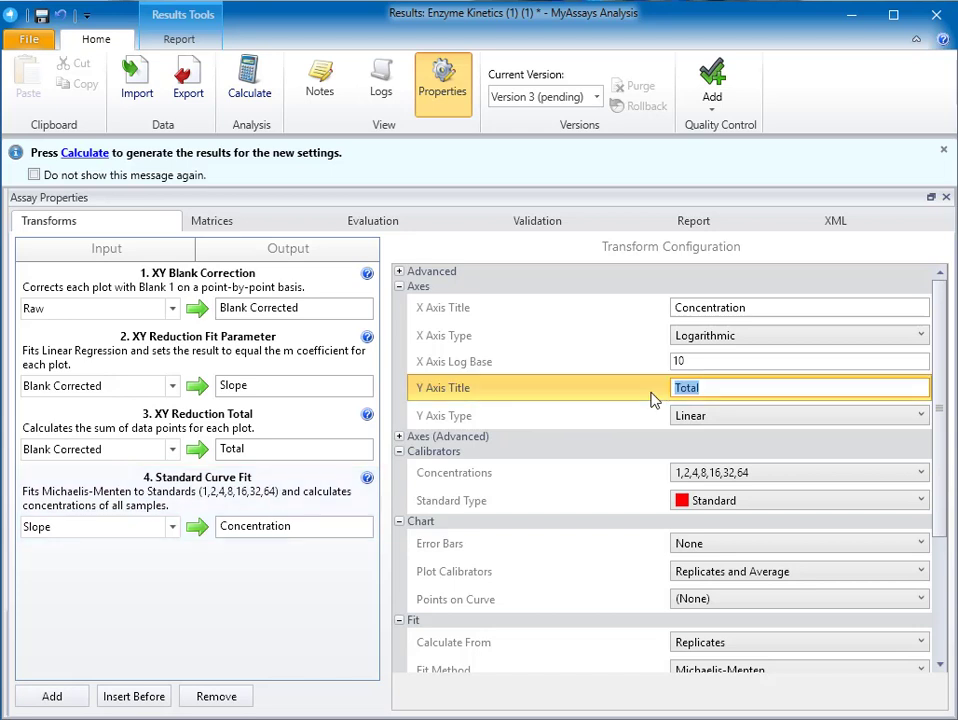
text(Slope)
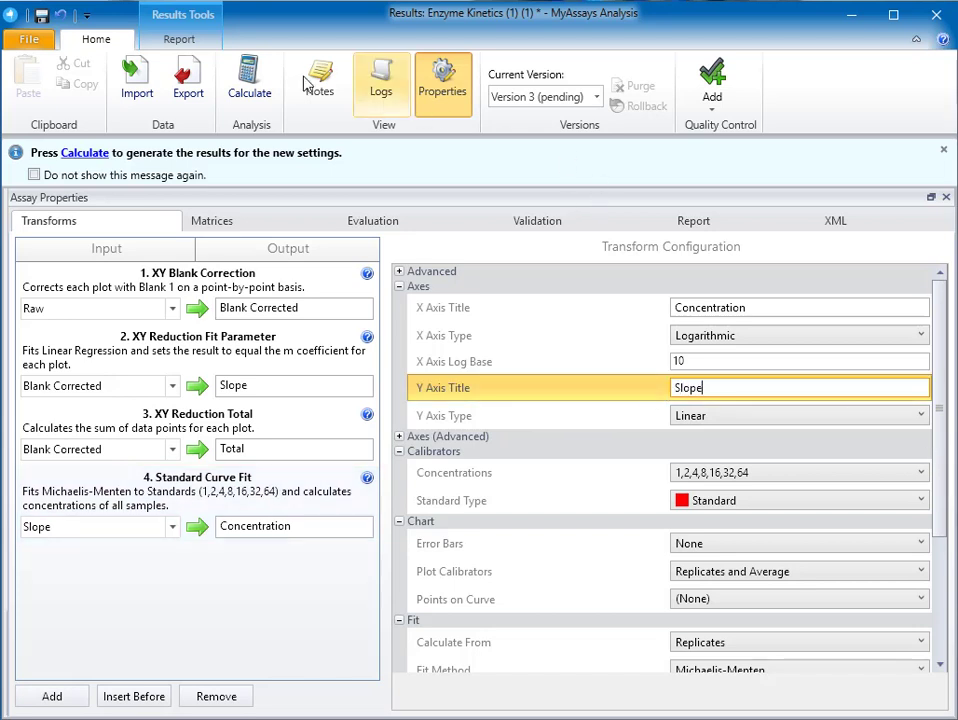
click(265, 80)
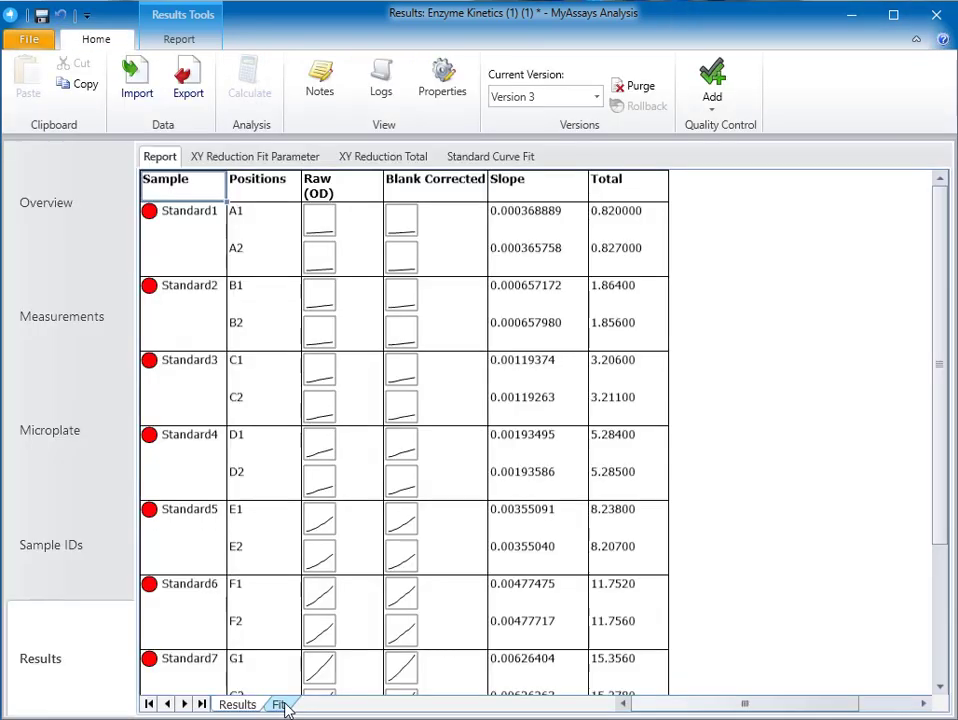
Review the Fit sheet's Slope-based curve, y = 0.00872596x/(25.4132 + x), with R² 0.997826.
click(280, 705)
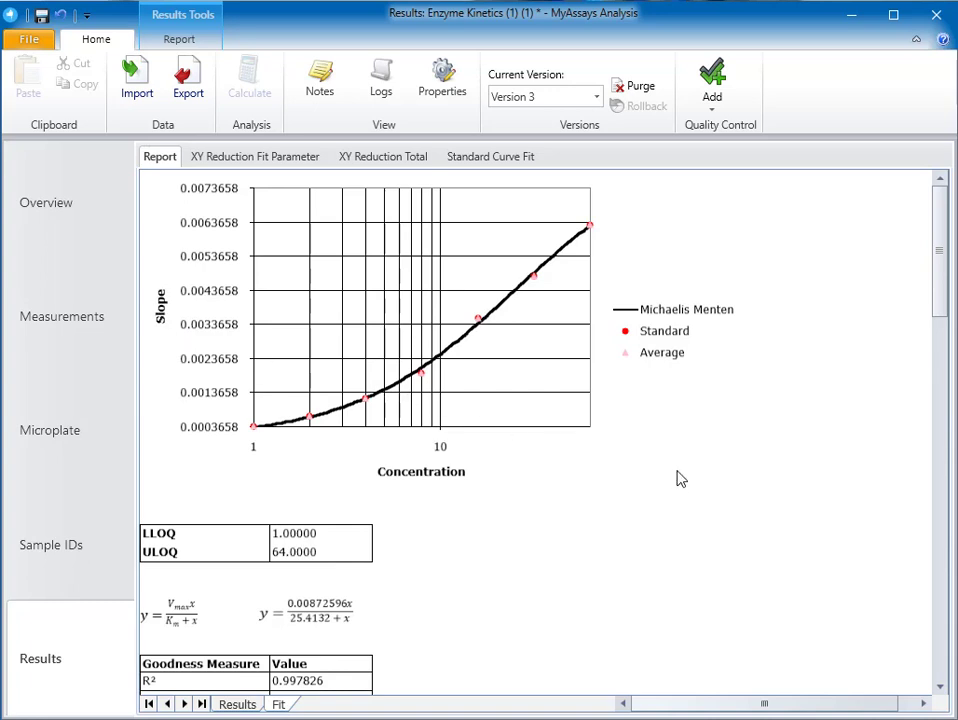
scroll(678, 477, down, 2)
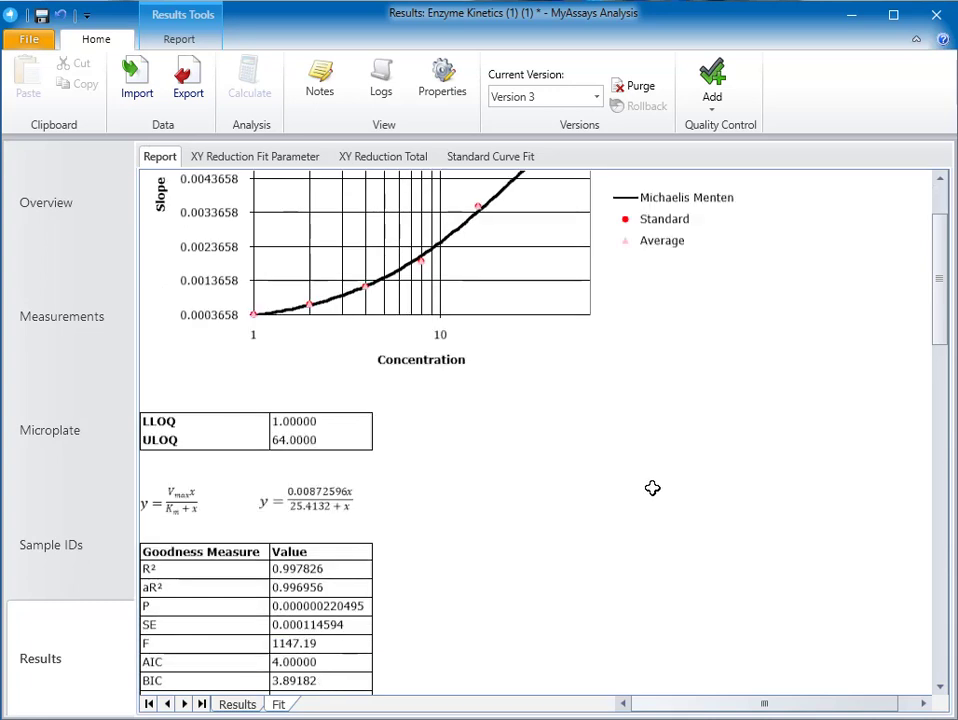